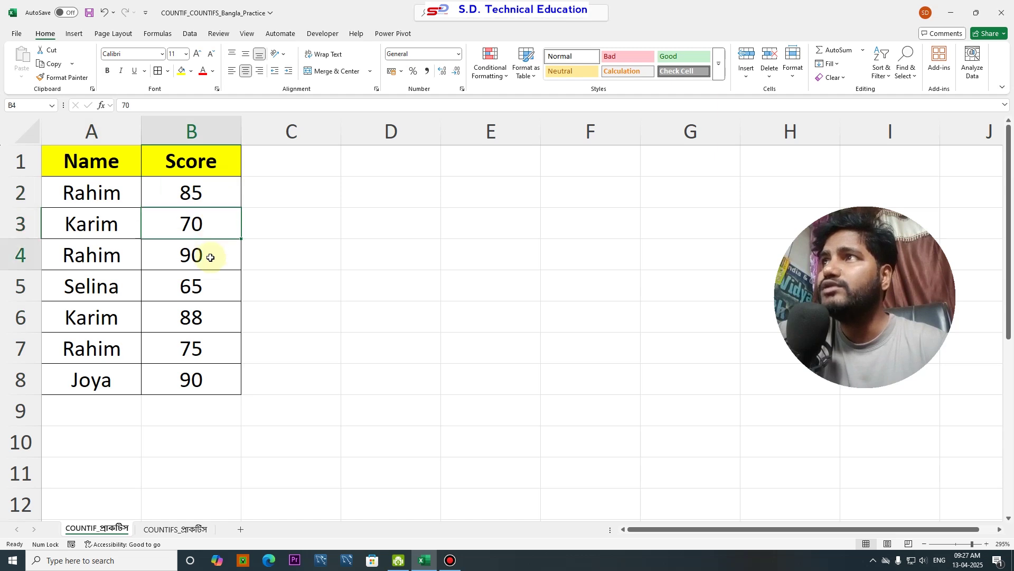
Look over the entries in the Name column and the values in the Score column
{"action": "left_click", "coordinate": [208, 285]}
{"action": "left_click", "coordinate": [100, 197]}
{"action": "left_click", "coordinate": [103, 227]}
{"action": "left_click", "coordinate": [103, 257]}
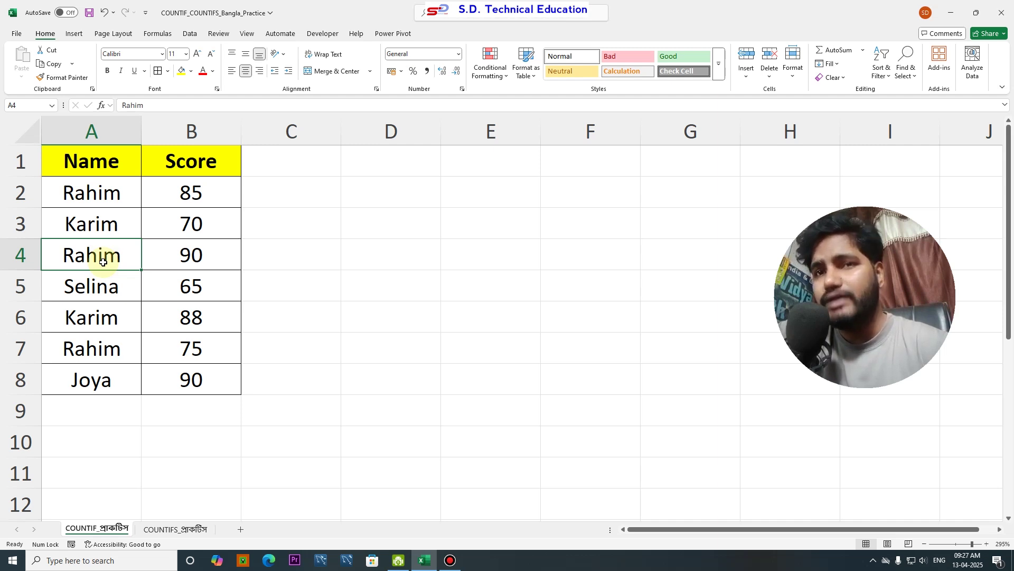
{"action": "left_click", "coordinate": [311, 191]}
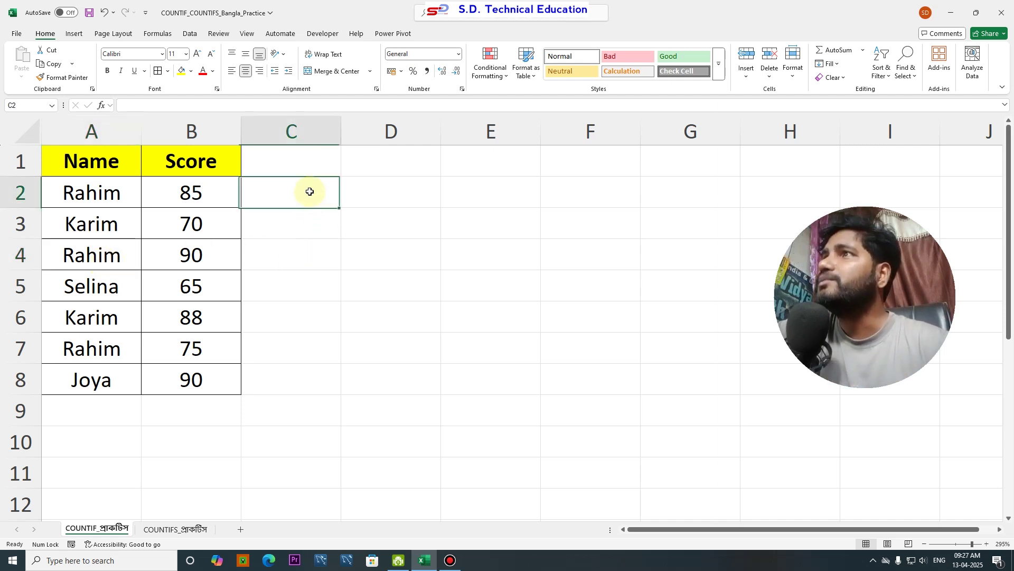
{"action": "left_click", "coordinate": [202, 192]}
{"action": "left_click_drag", "start_coordinate": [202, 192], "coordinate": [192, 286]}
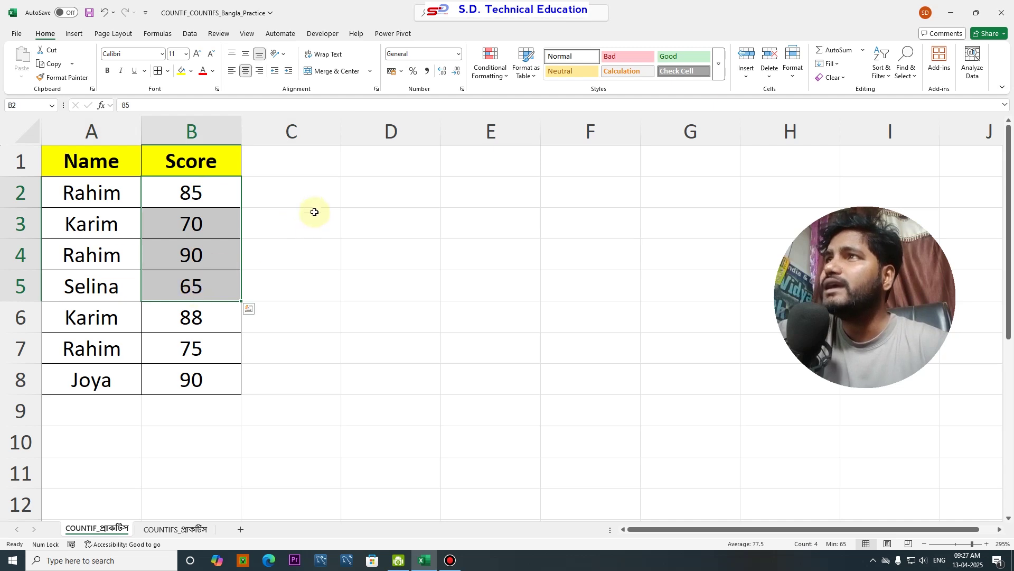
{"action": "left_click", "coordinate": [319, 190]}
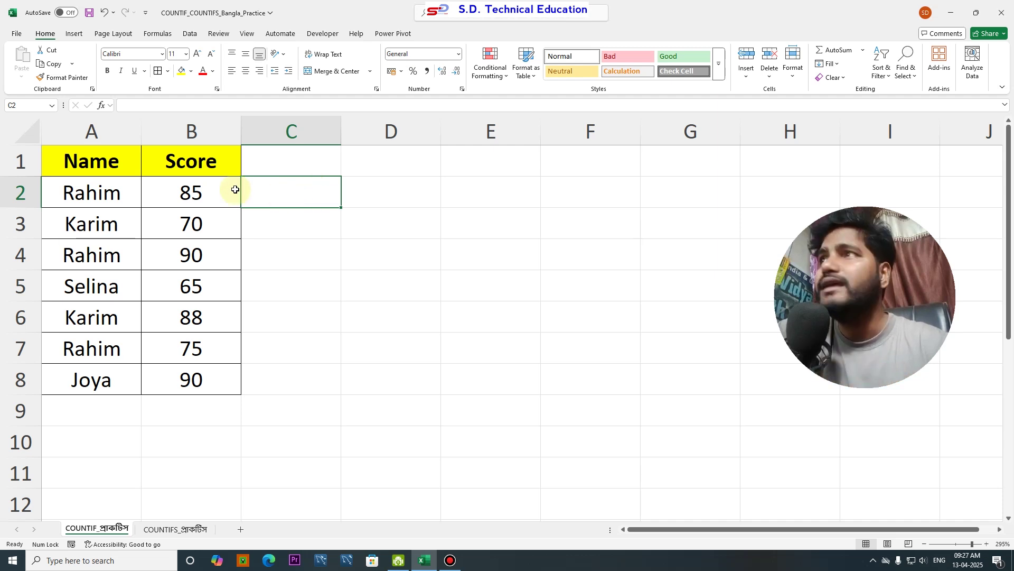
{"action": "left_click", "coordinate": [206, 193]}
{"action": "left_click", "coordinate": [198, 226]}
{"action": "left_click", "coordinate": [190, 266]}
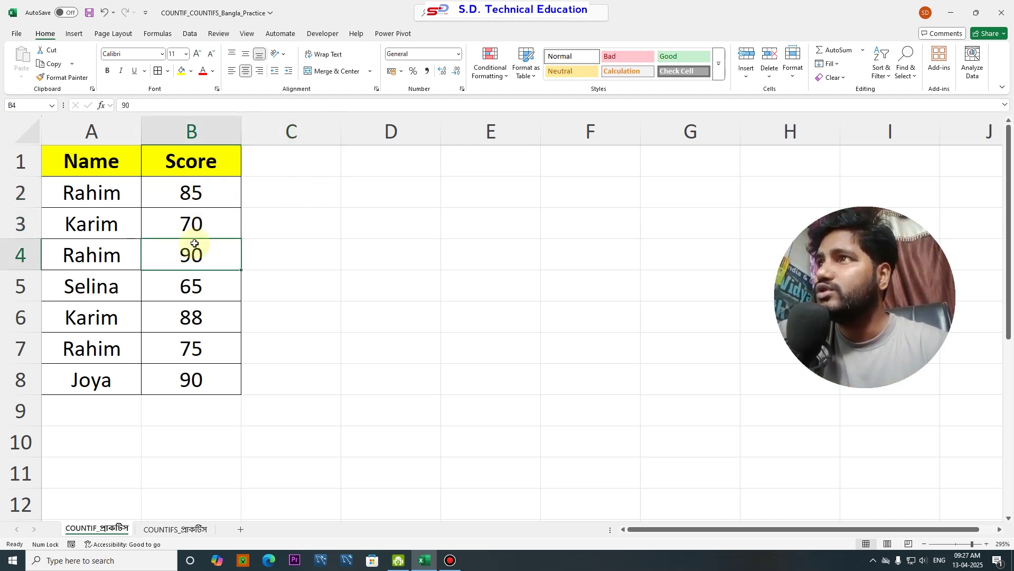
Enter =COUNT(B2:B8) in cell C2 to count the numeric scores
{"action": "left_click", "coordinate": [321, 197]}
{"action": "type", "text": "="}
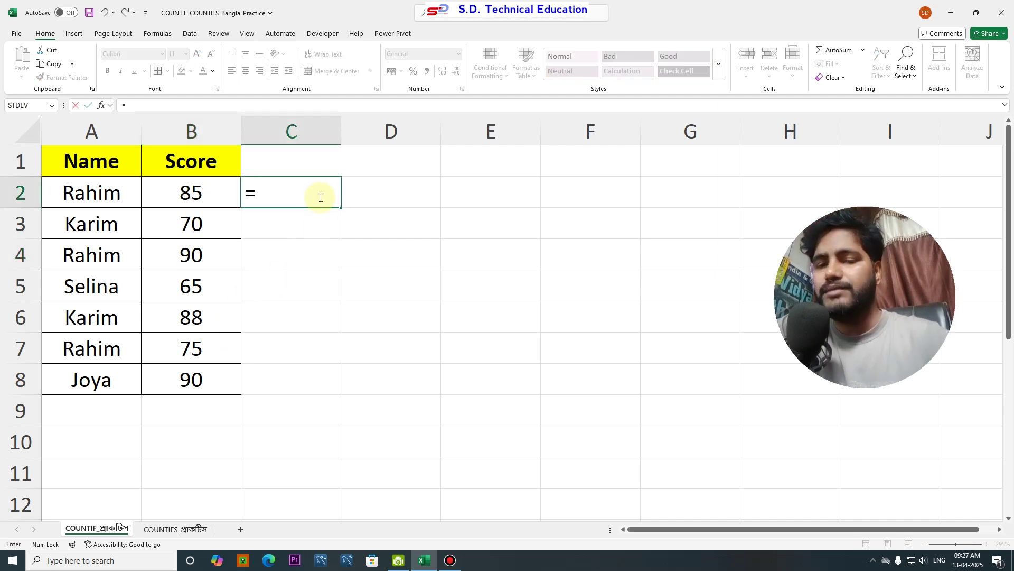
{"action": "type", "text": "count"}
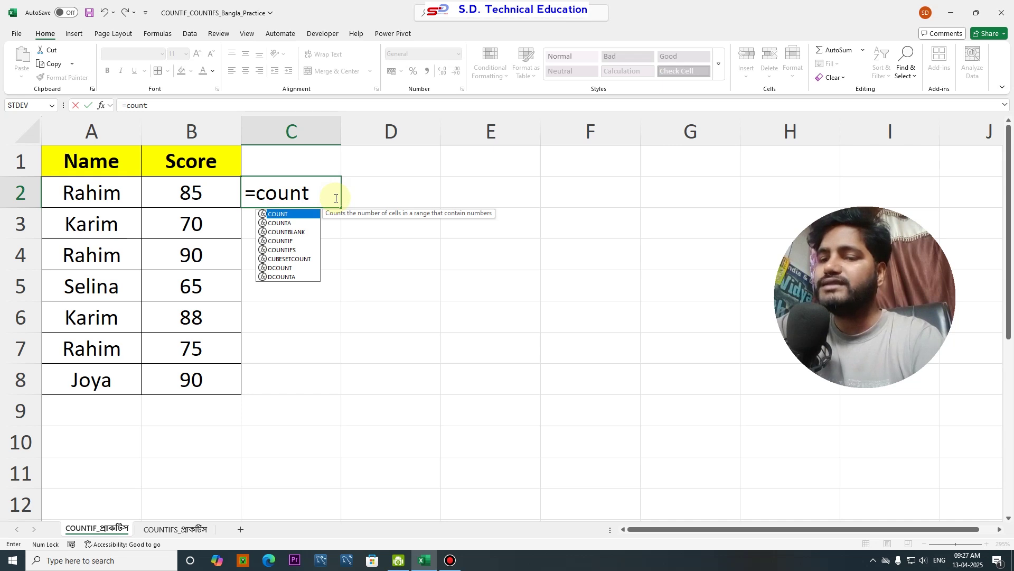
{"action": "type", "text": "("}
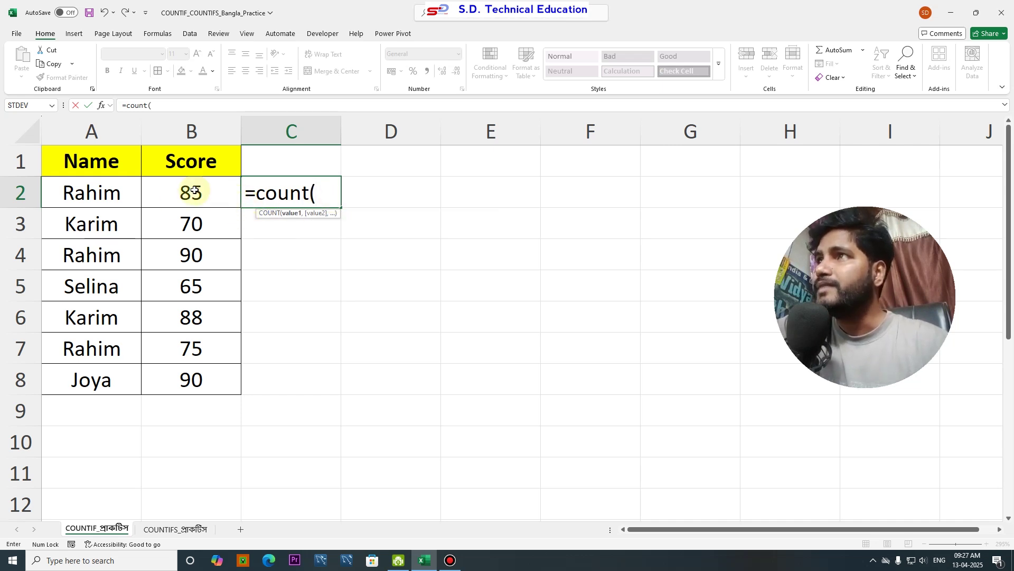
{"action": "left_click_drag", "start_coordinate": [187, 191], "coordinate": [199, 382]}
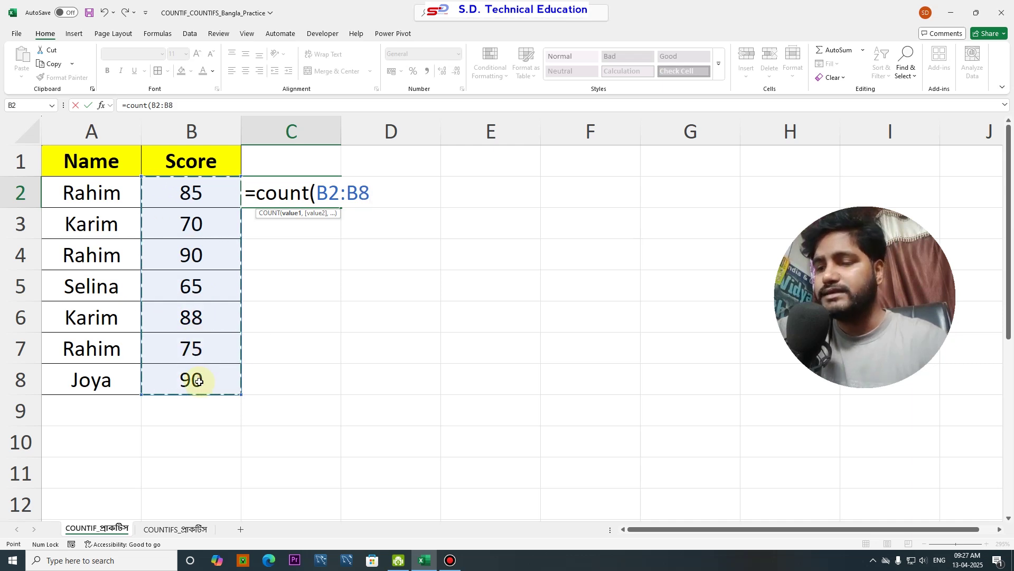
{"action": "type", "text": ")"}
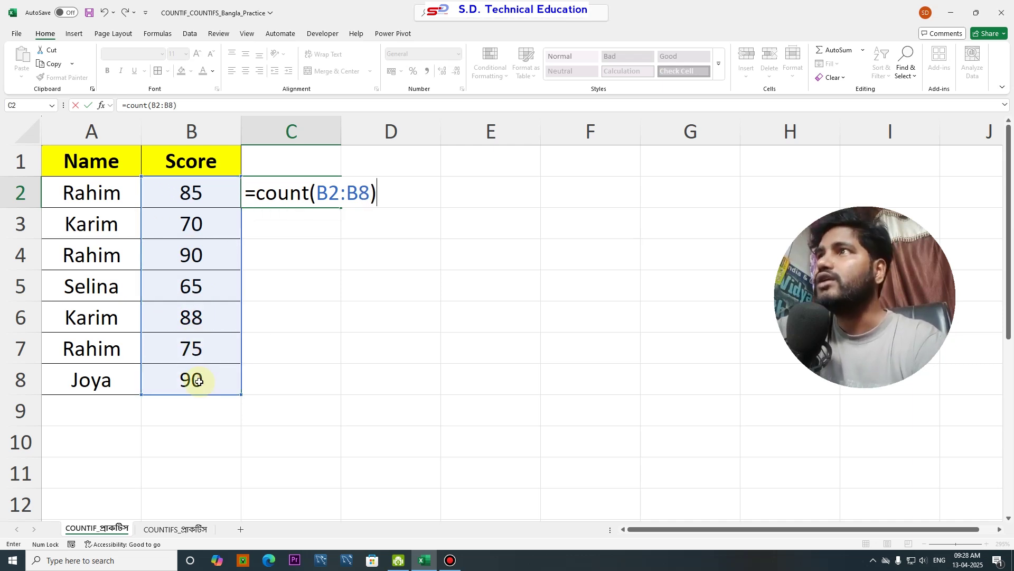
{"action": "key", "text": "Return"}
{"action": "left_click", "coordinate": [331, 194]}
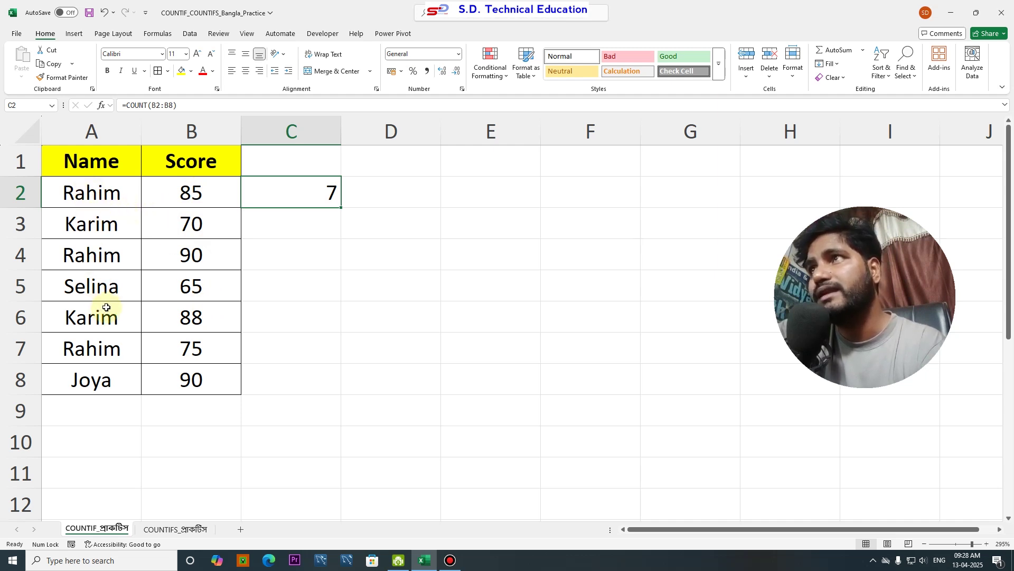
Try =COUNT(A2:A8) on the Name column in cell C4, and clear that cell
{"action": "left_click", "coordinate": [324, 258]}
{"action": "type", "text": "="}
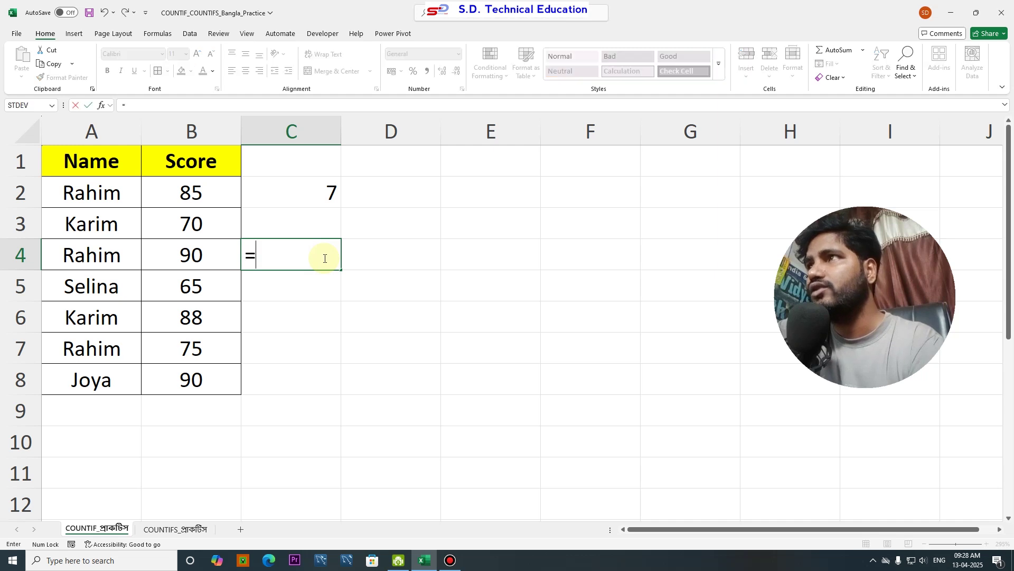
{"action": "type", "text": "co"}
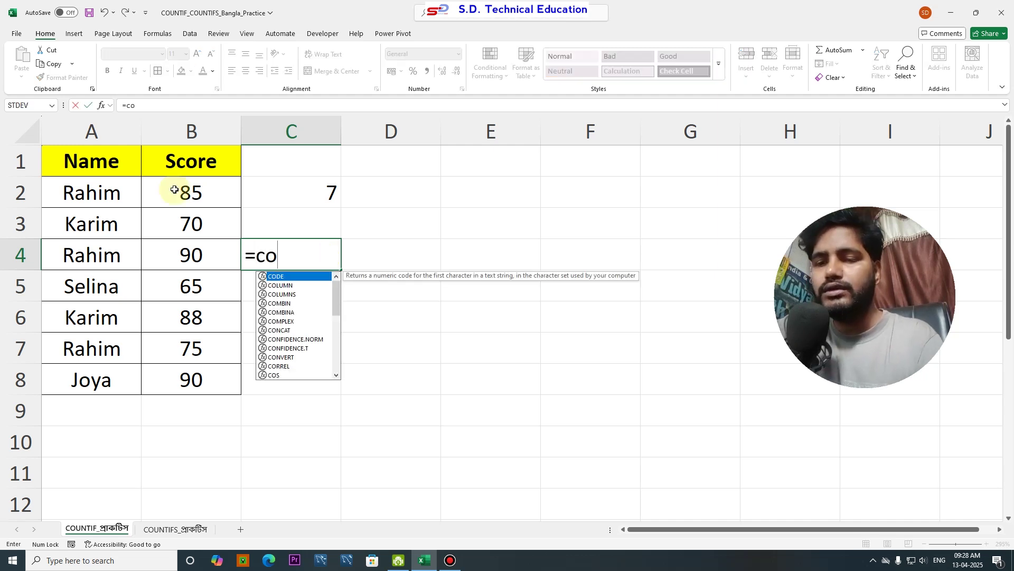
{"action": "type", "text": "unt("}
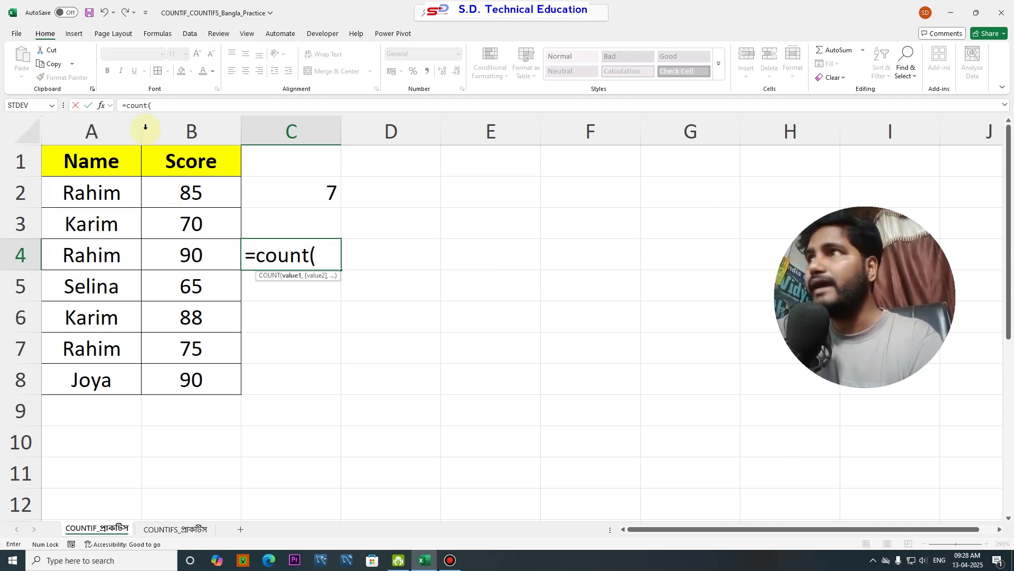
{"action": "left_click_drag", "start_coordinate": [91, 193], "coordinate": [91, 378]}
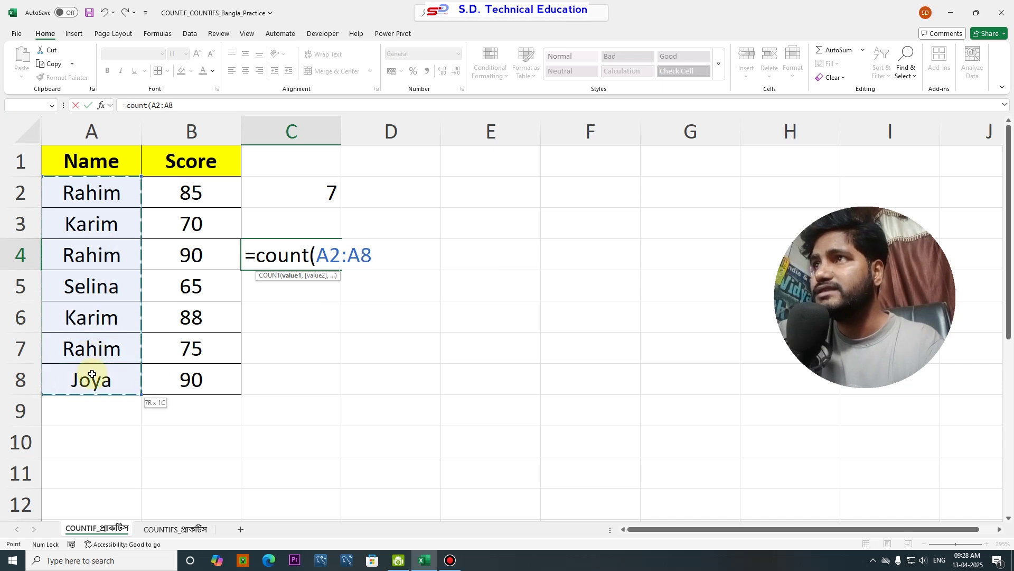
{"action": "type", "text": ")"}
{"action": "key", "text": "Return"}
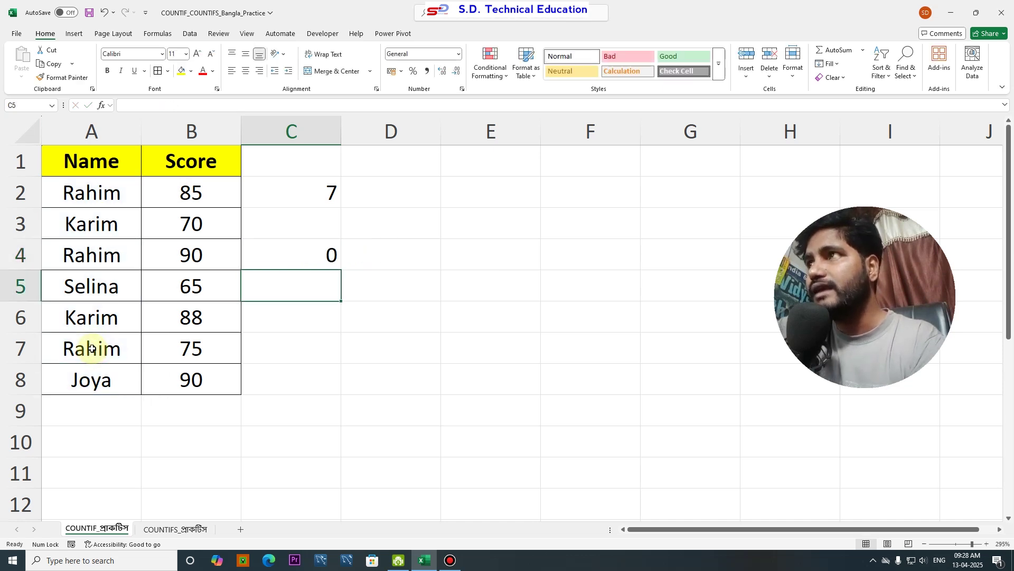
{"action": "left_click", "coordinate": [311, 264]}
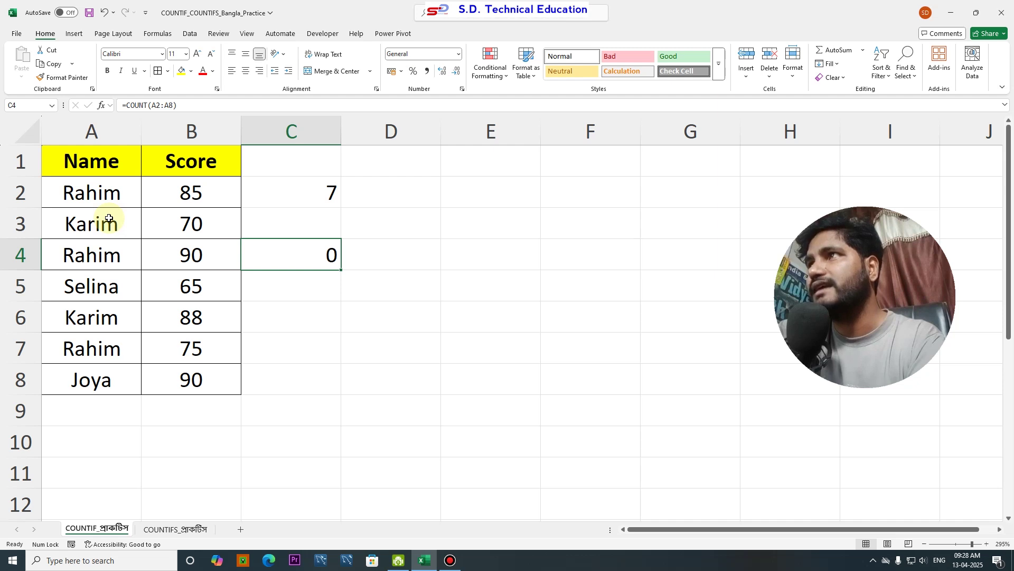
{"action": "key", "text": "Delete"}
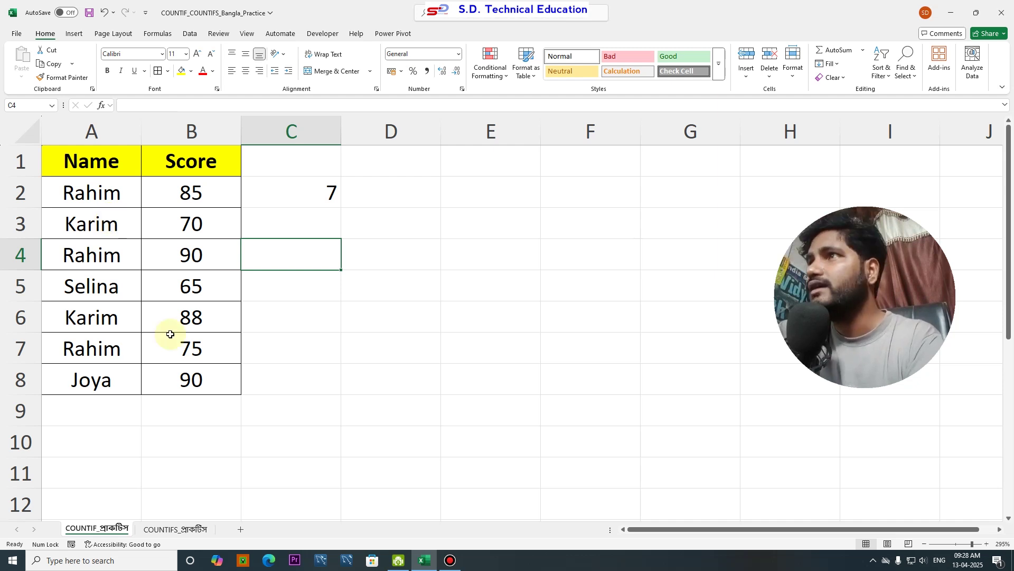
Change the score in cell B7 to 70
{"action": "left_click", "coordinate": [209, 231]}
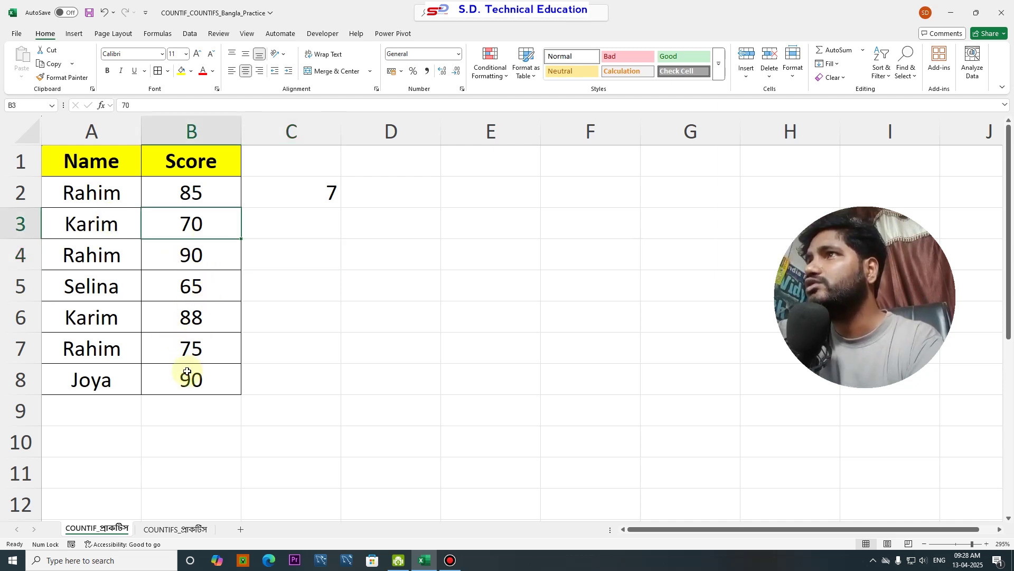
{"action": "left_click", "coordinate": [198, 350]}
{"action": "type", "text": "70"}
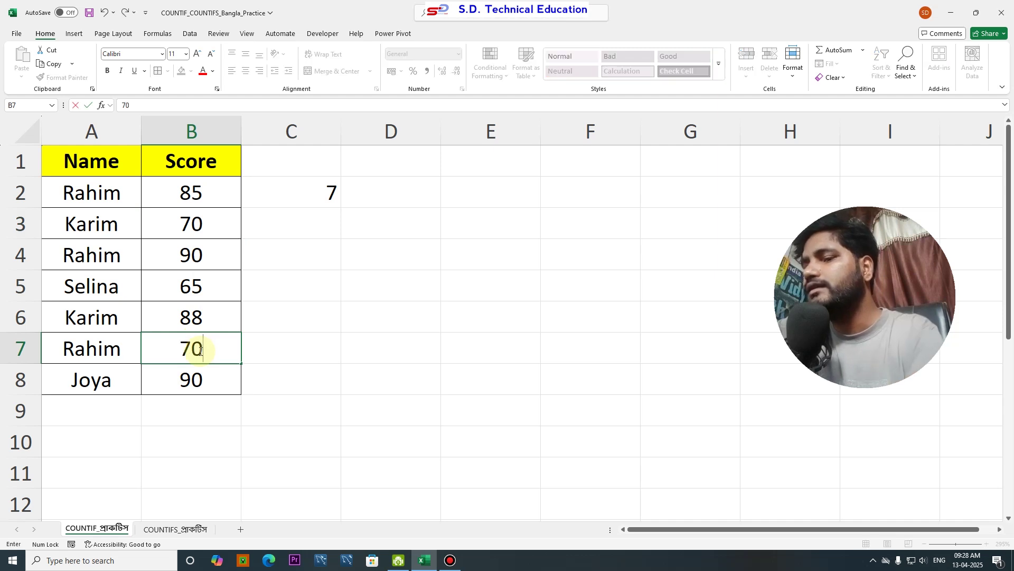
{"action": "key", "text": "Return"}
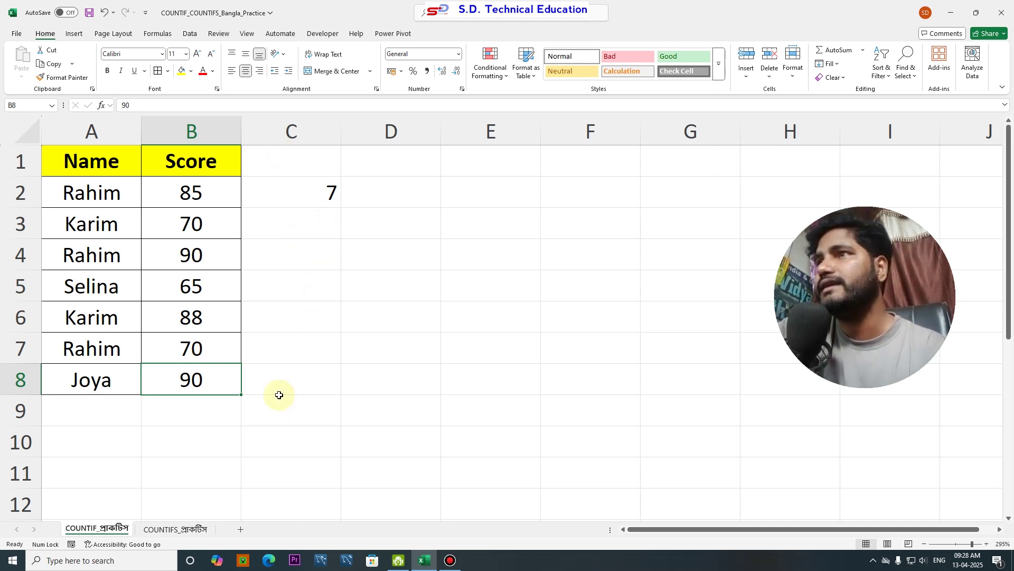
Enter =COUNTIF(B2:B8,70) in cell C4 and check it against the matching scores in column B
{"action": "left_click", "coordinate": [312, 257]}
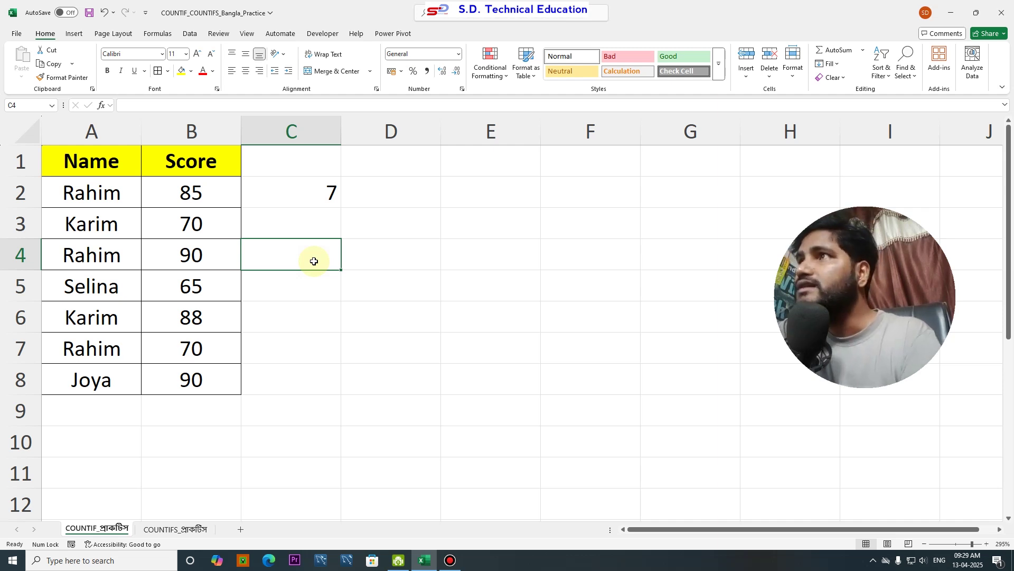
{"action": "type", "text": "=c"}
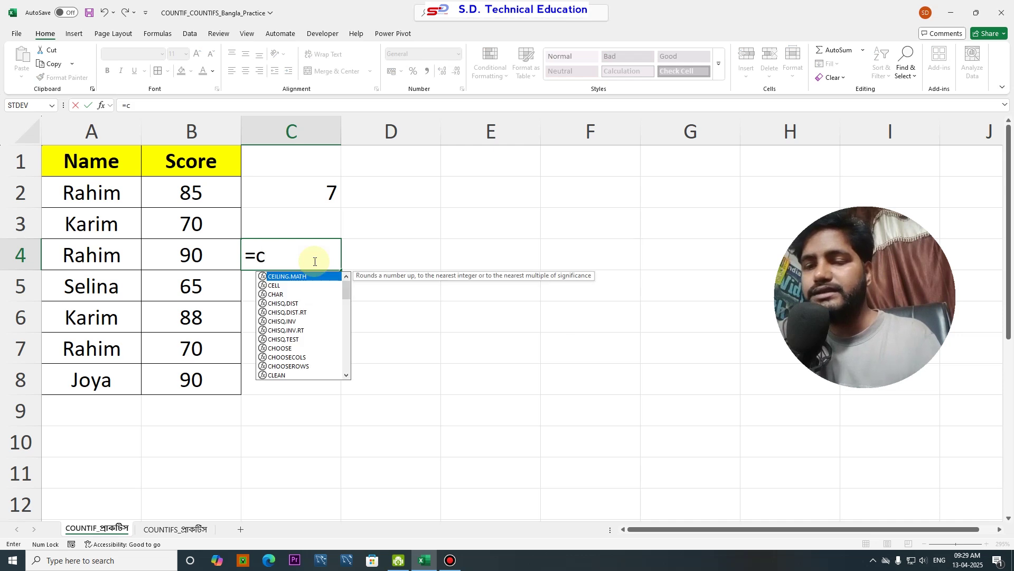
{"action": "type", "text": "ount"}
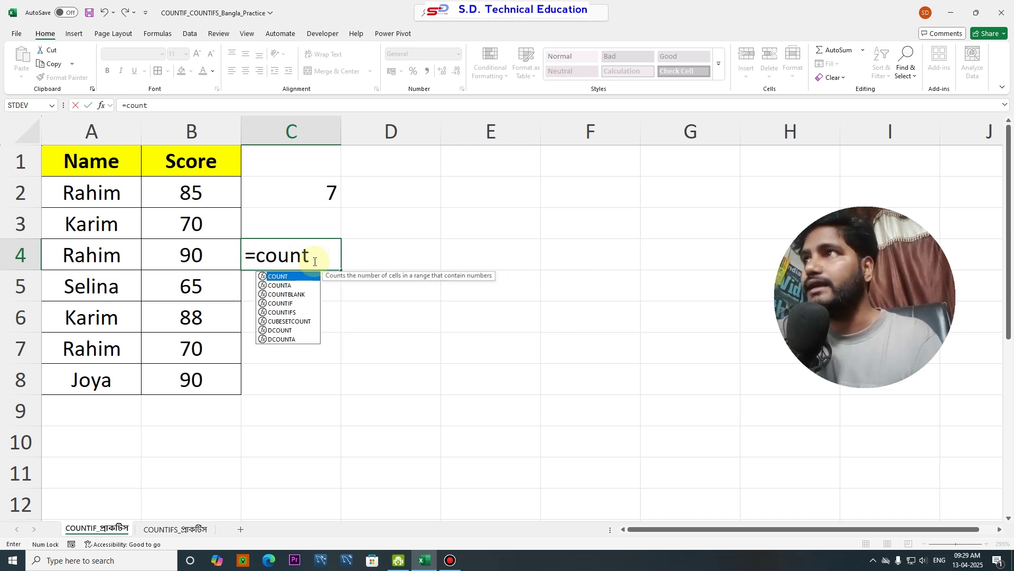
{"action": "type", "text": "if"}
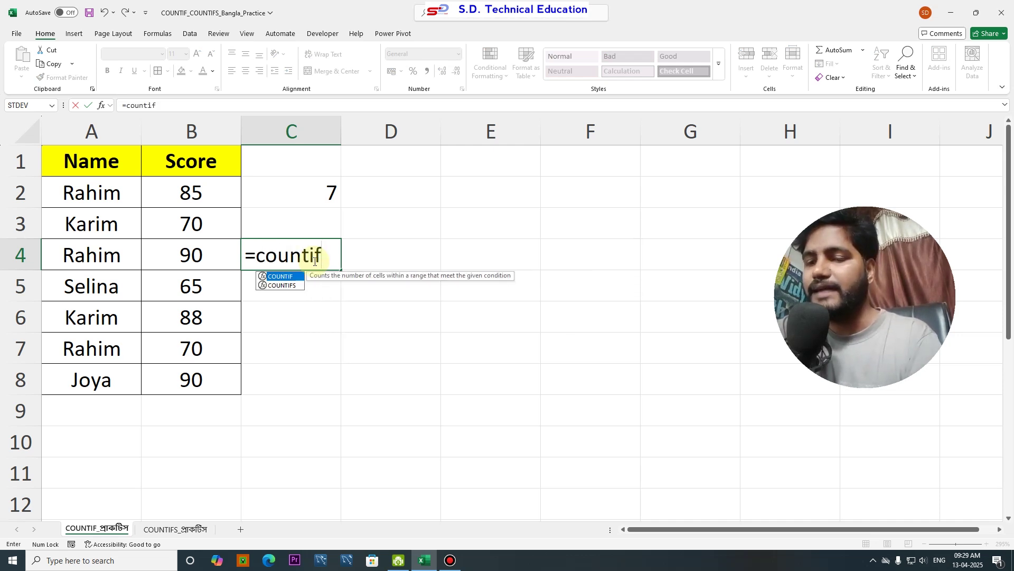
{"action": "type", "text": "("}
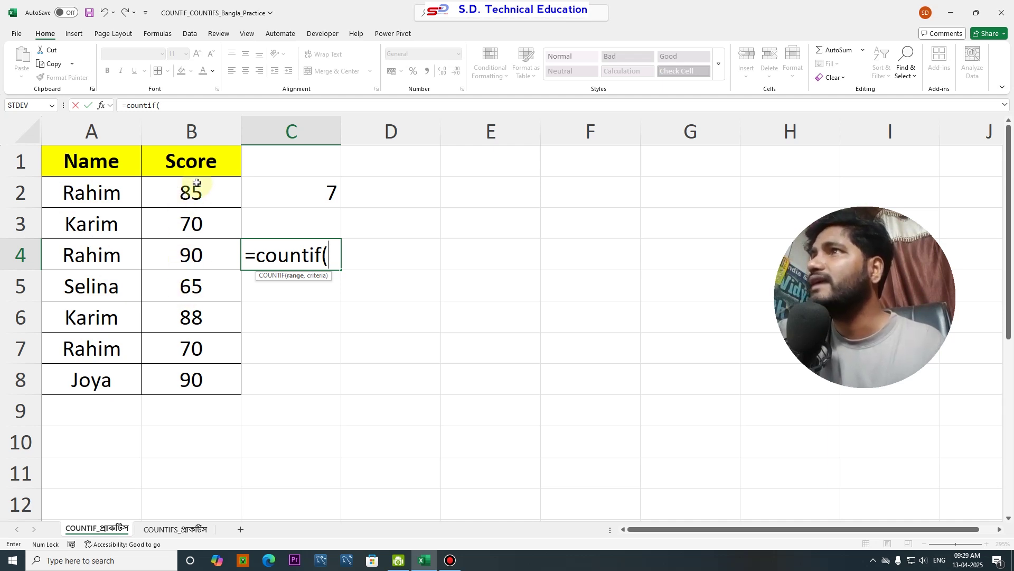
{"action": "left_click_drag", "start_coordinate": [189, 191], "coordinate": [193, 380]}
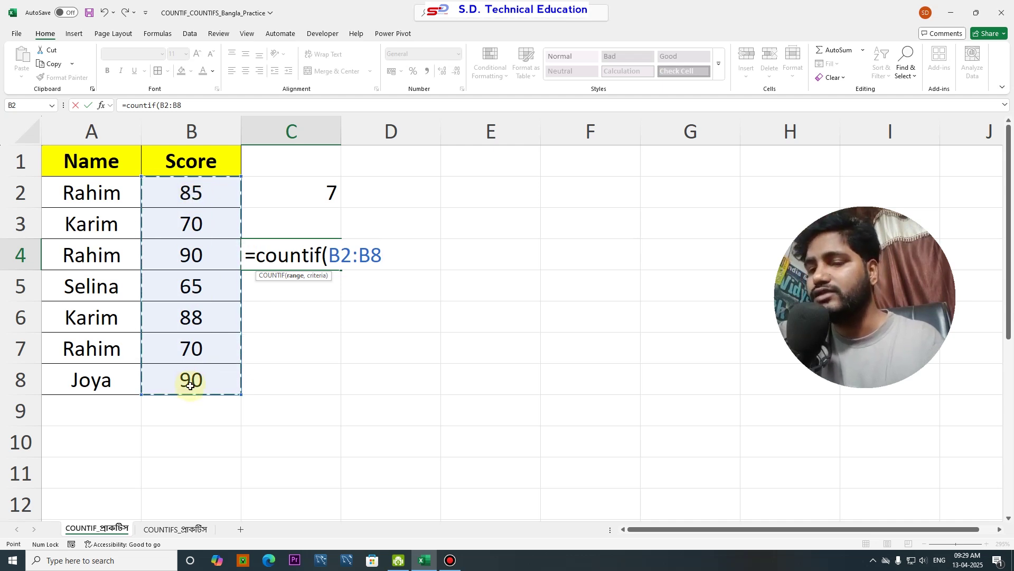
{"action": "type", "text": ","}
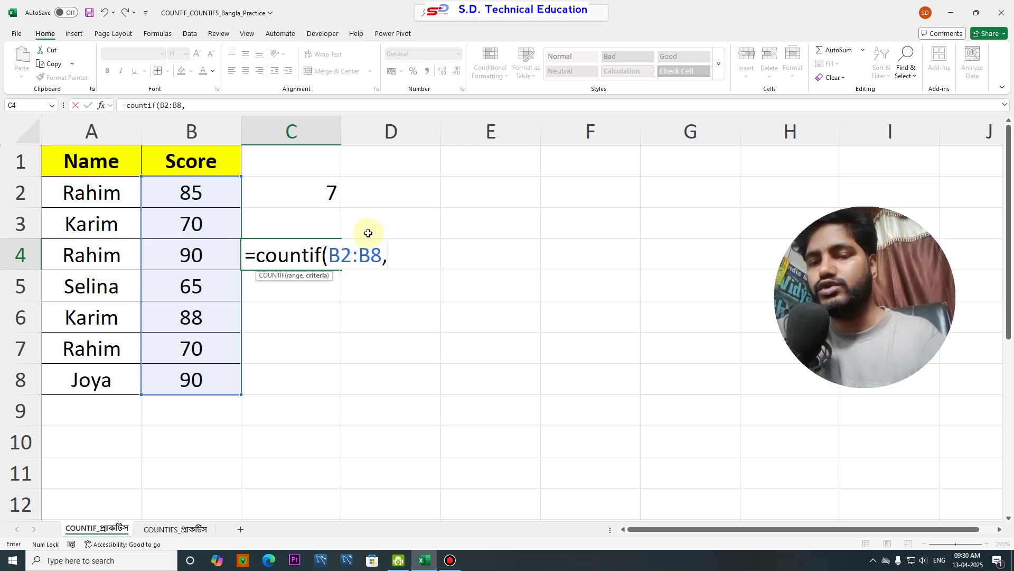
{"action": "type", "text": "70"}
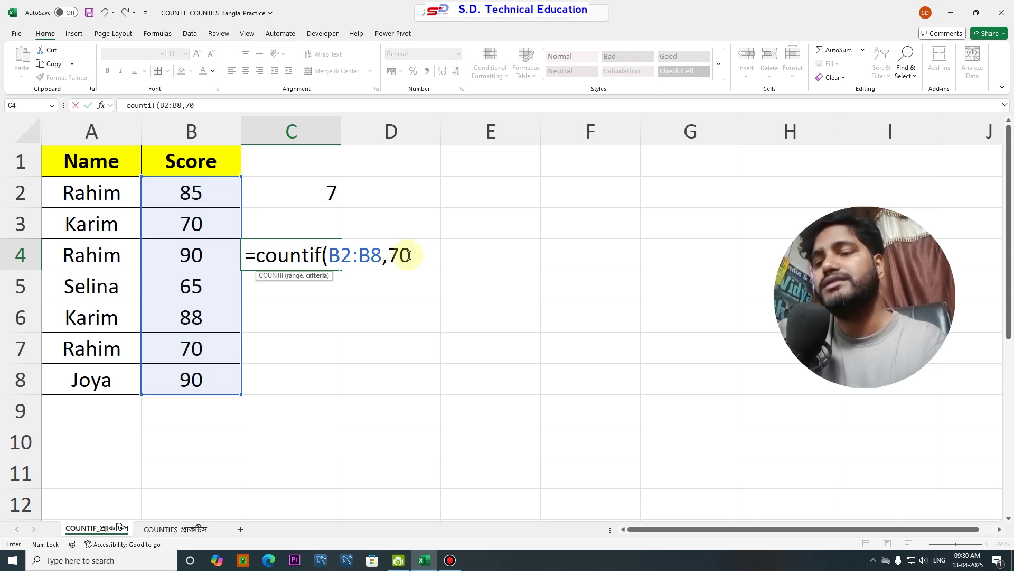
{"action": "type", "text": ")"}
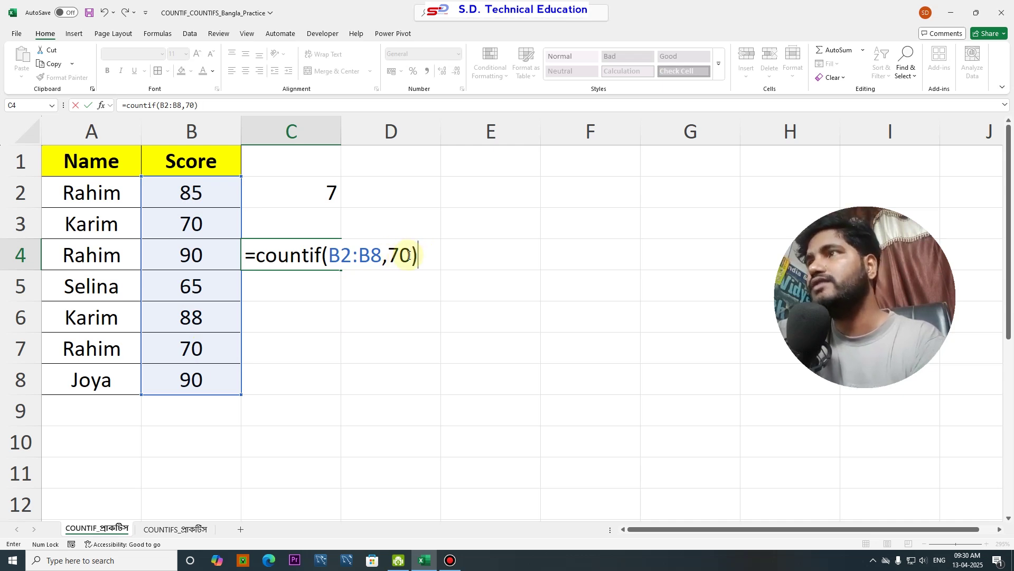
{"action": "key", "text": "Return"}
{"action": "left_click", "coordinate": [306, 255]}
{"action": "left_click", "coordinate": [192, 221]}
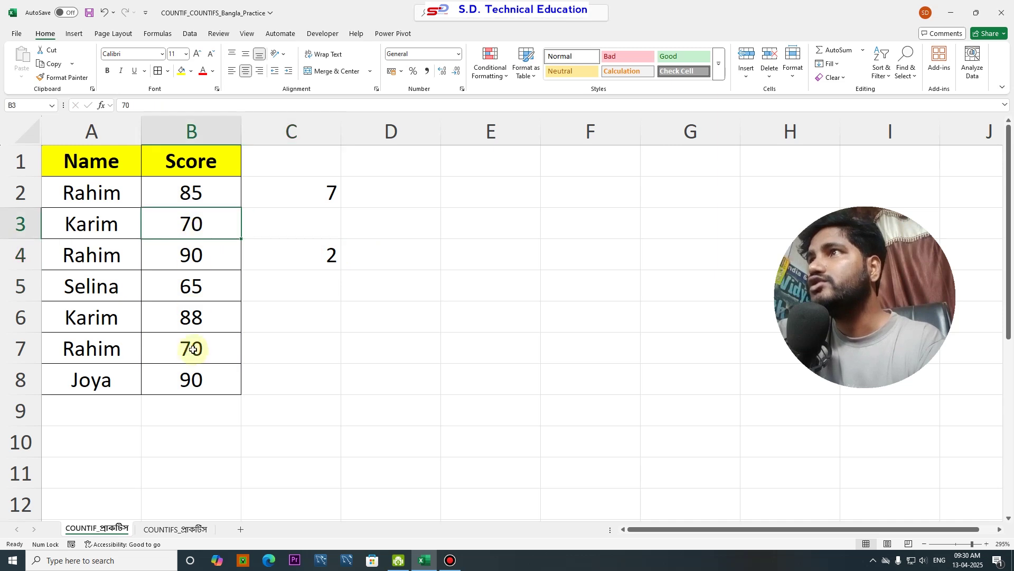
{"action": "left_click", "coordinate": [192, 349]}
{"action": "left_click", "coordinate": [188, 224]}
Change the COUNTIF criterion in cell C4 to 85 and check it against the matching score in column B
{"action": "double_click", "coordinate": [324, 257]}
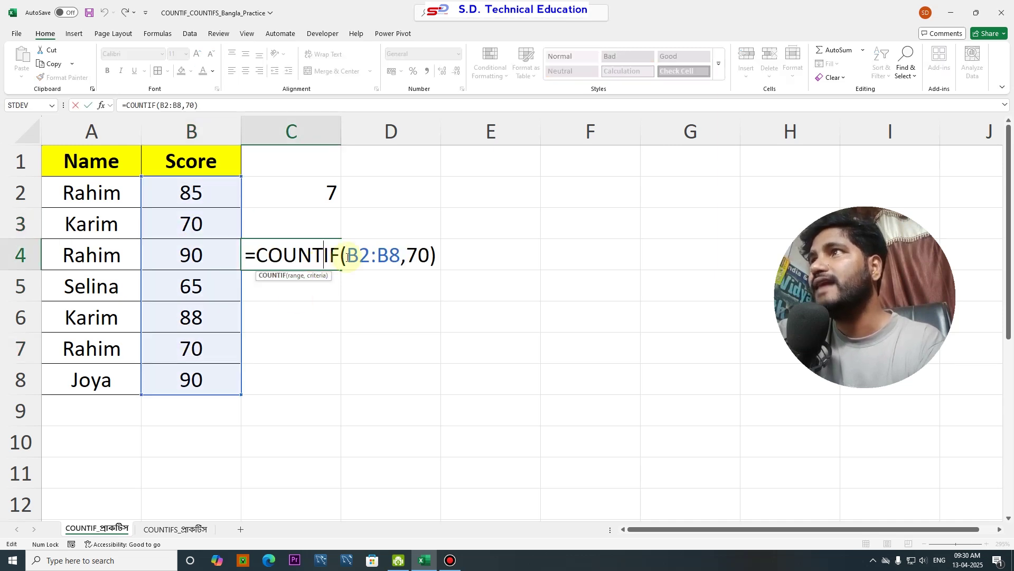
{"action": "left_click", "coordinate": [431, 258]}
{"action": "key", "text": "BackSpace"}
{"action": "key", "text": "BackSpace"}
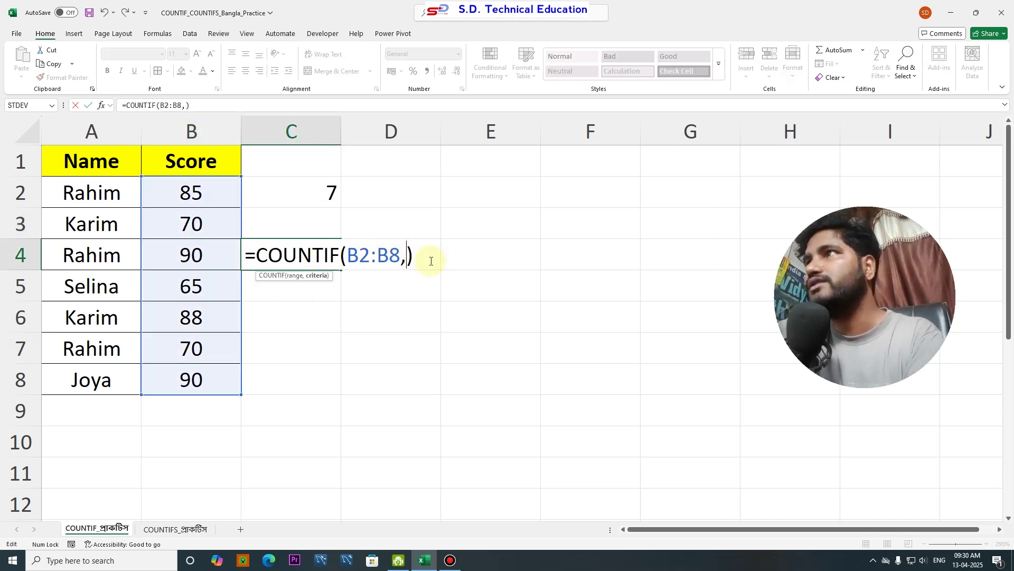
{"action": "type", "text": "85"}
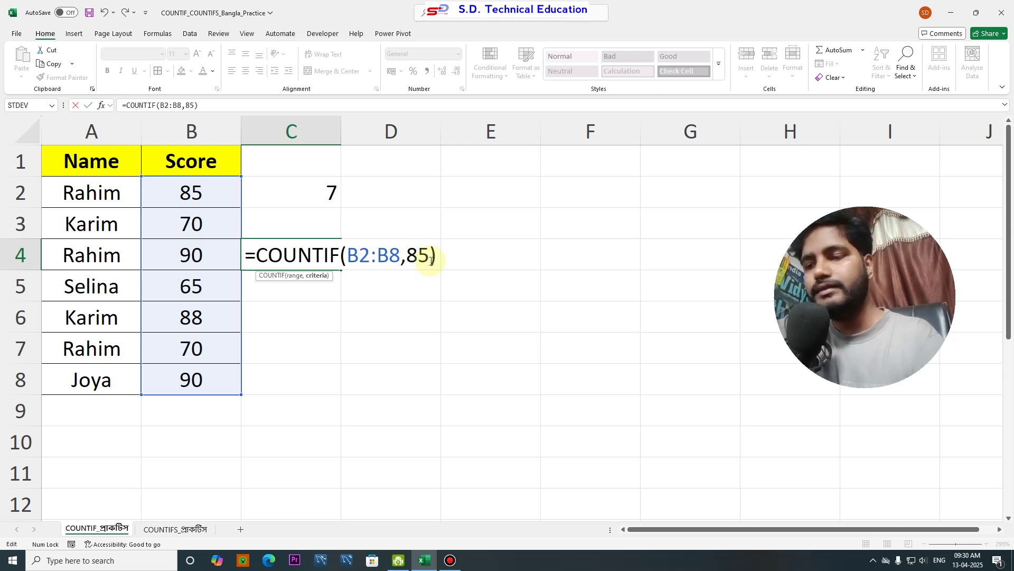
{"action": "key", "text": "Return"}
{"action": "left_click", "coordinate": [314, 246]}
{"action": "left_click", "coordinate": [192, 194]}
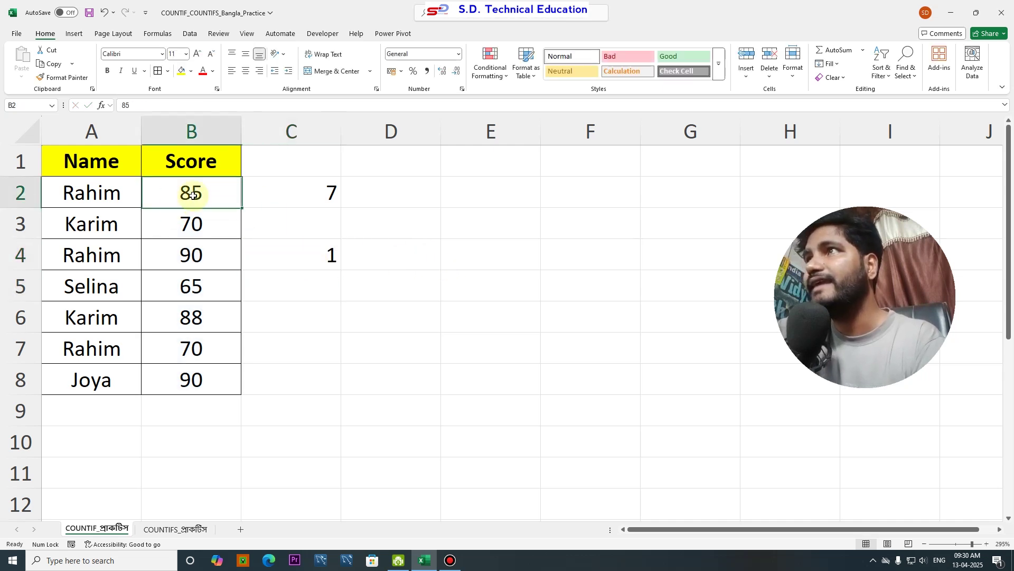
Remove the range and criterion arguments from the COUNTIF formula in cell C4
{"action": "left_click_drag", "start_coordinate": [191, 225], "coordinate": [199, 380]}
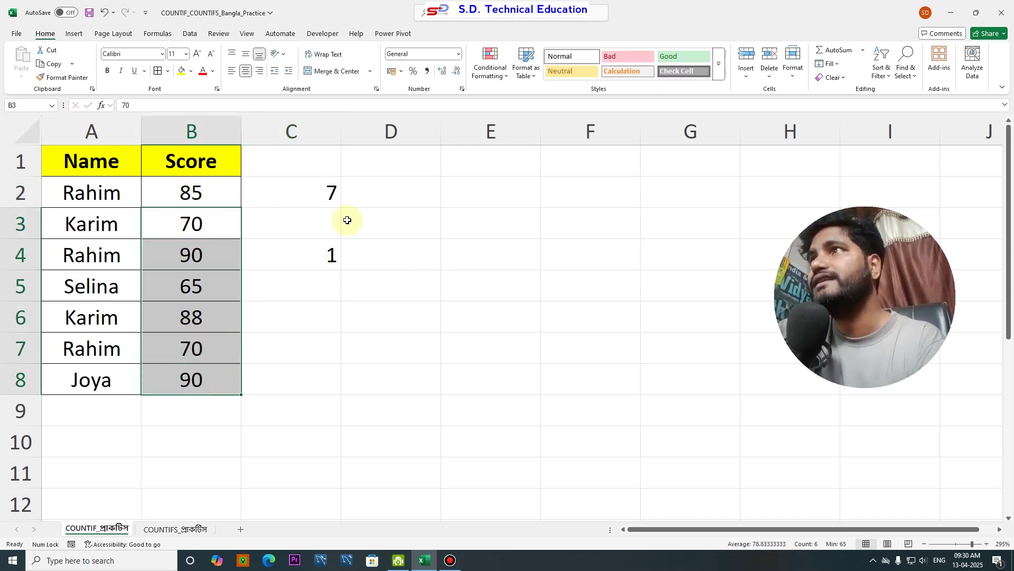
{"action": "left_click", "coordinate": [331, 257]}
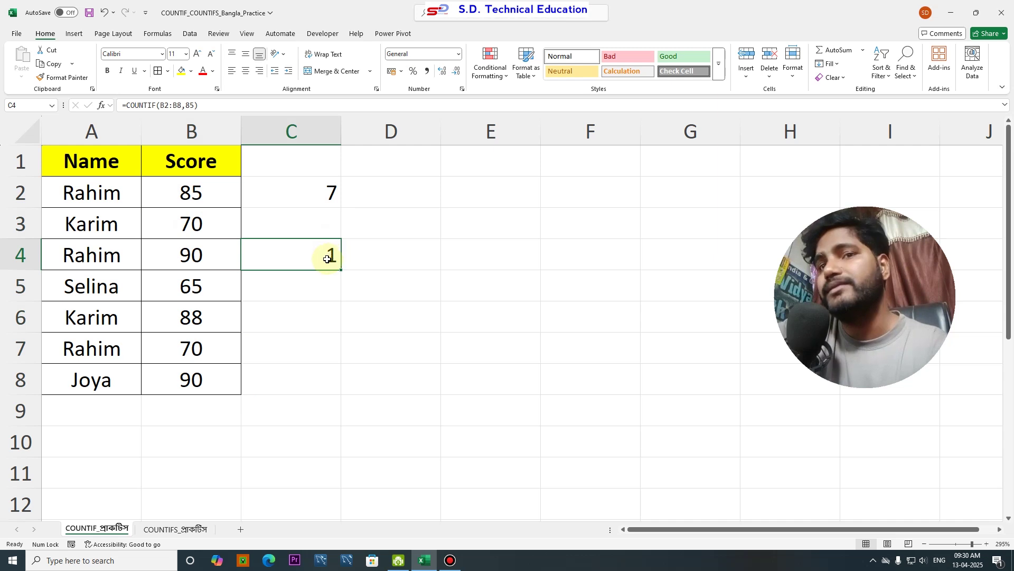
{"action": "double_click", "coordinate": [333, 257]}
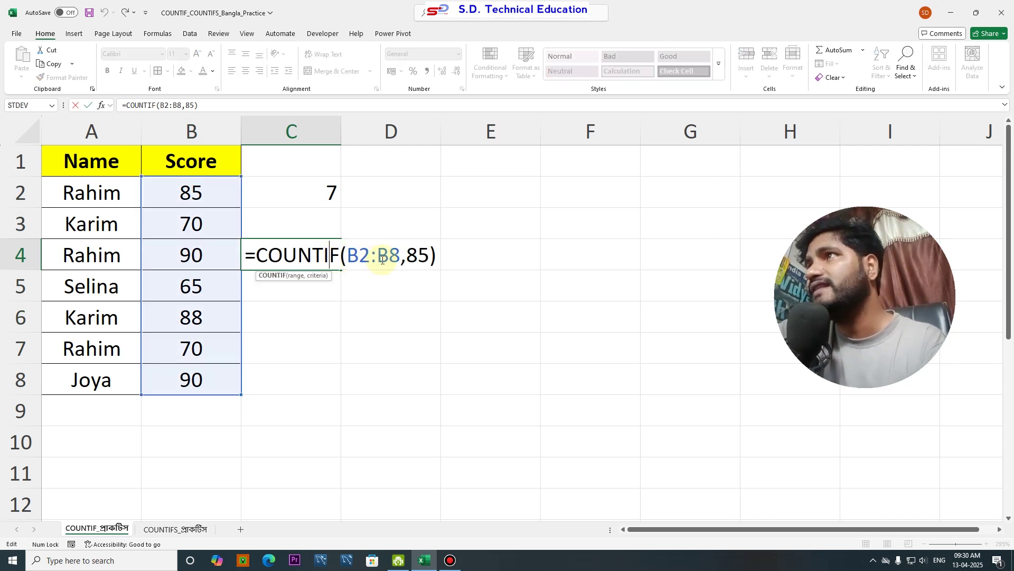
{"action": "key", "text": "BackSpace"}
{"action": "key", "text": "BackSpace"}
{"action": "key", "text": "BackSpace"}
{"action": "key", "text": "BackSpace"}
{"action": "key", "text": "BackSpace"}
{"action": "key", "text": "BackSpace"}
{"action": "key", "text": "BackSpace"}
{"action": "key", "text": "BackSpace"}
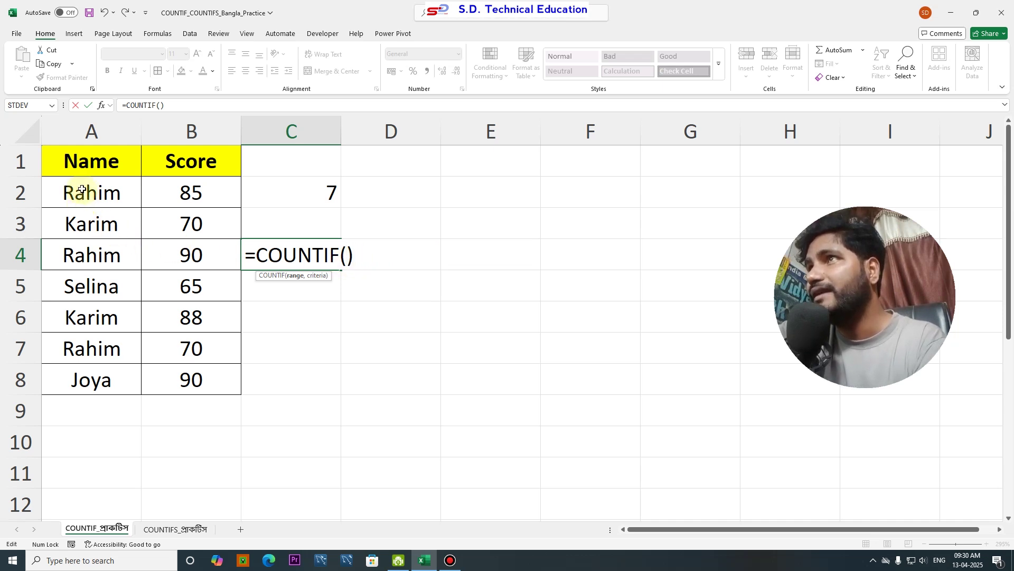
Complete the COUNTIF formula in cell C4 with range A2:A8 and the name from cell A2 as a quoted text criterion
{"action": "left_click_drag", "start_coordinate": [81, 189], "coordinate": [97, 378]}
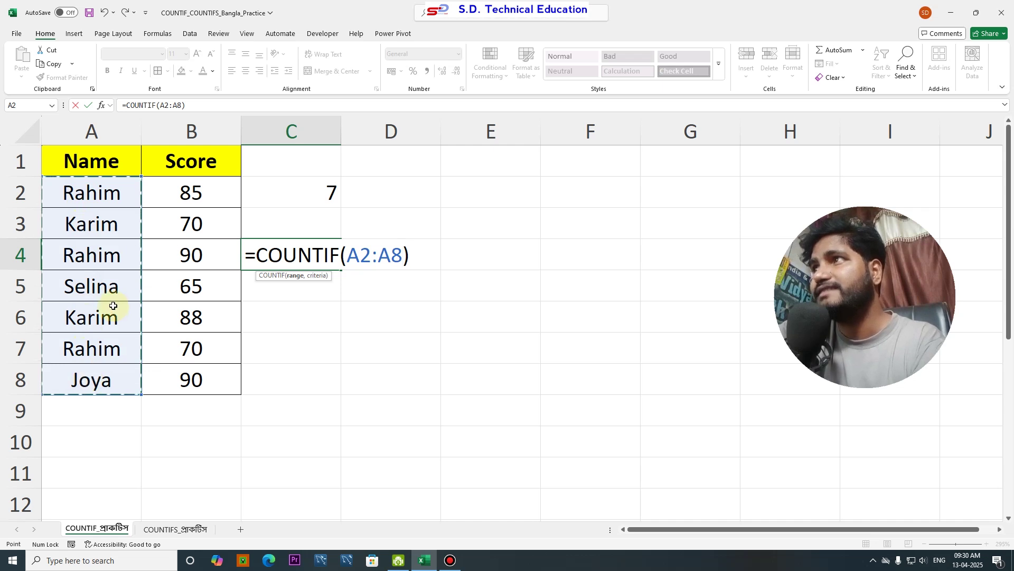
{"action": "type", "text": ","}
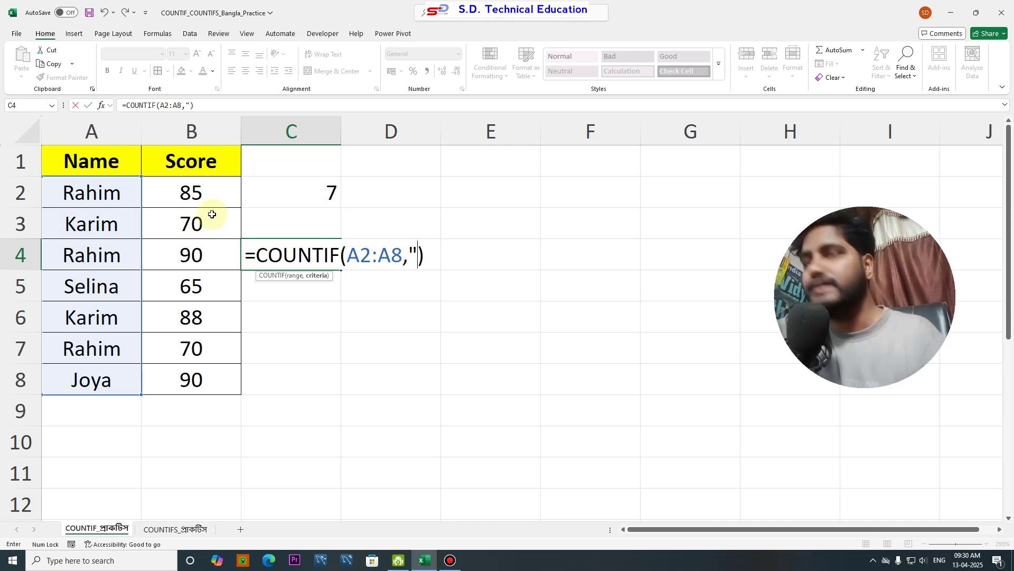
{"action": "type", "text": "Rahim\""}
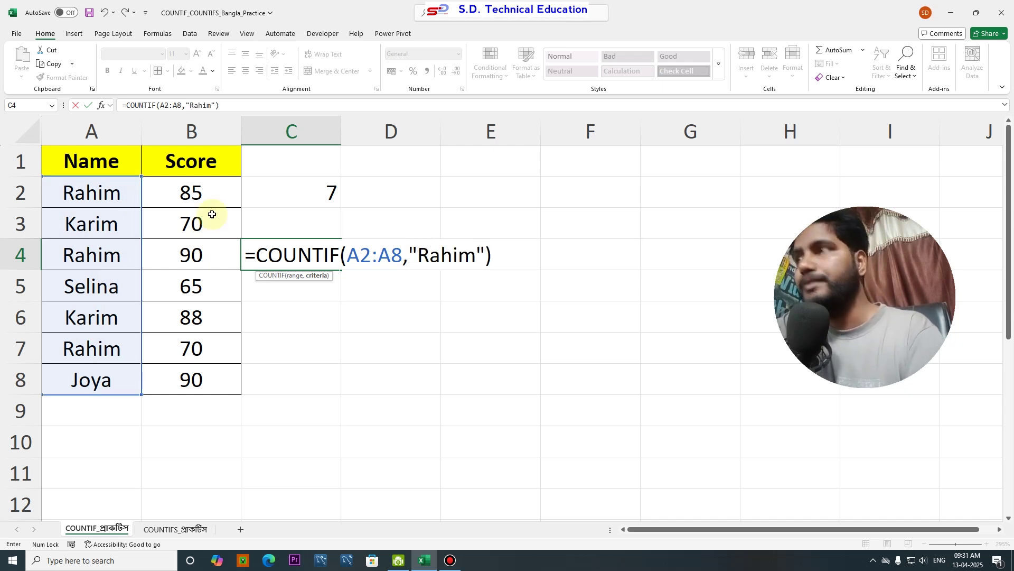
{"action": "left_click", "coordinate": [507, 266]}
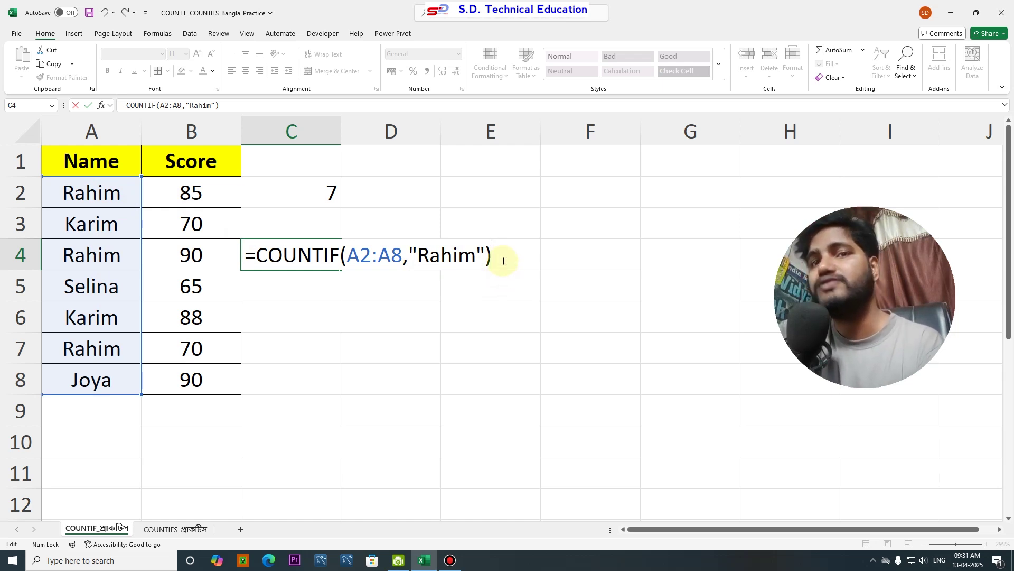
{"action": "key", "text": "Return"}
Check the COUNTIF result in cell C4 against the matching names in column A
{"action": "left_click", "coordinate": [293, 261]}
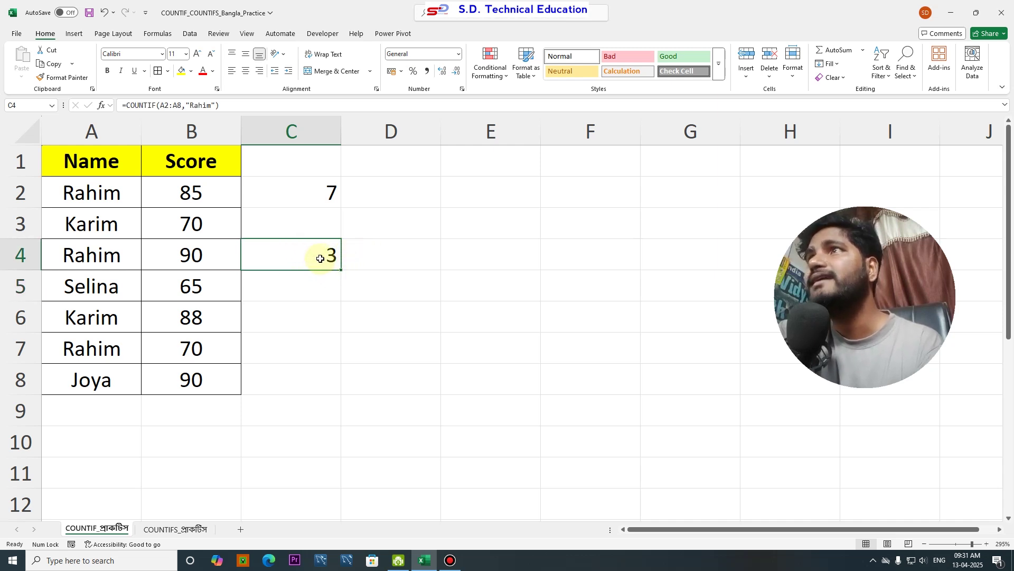
{"action": "left_click", "coordinate": [98, 253]}
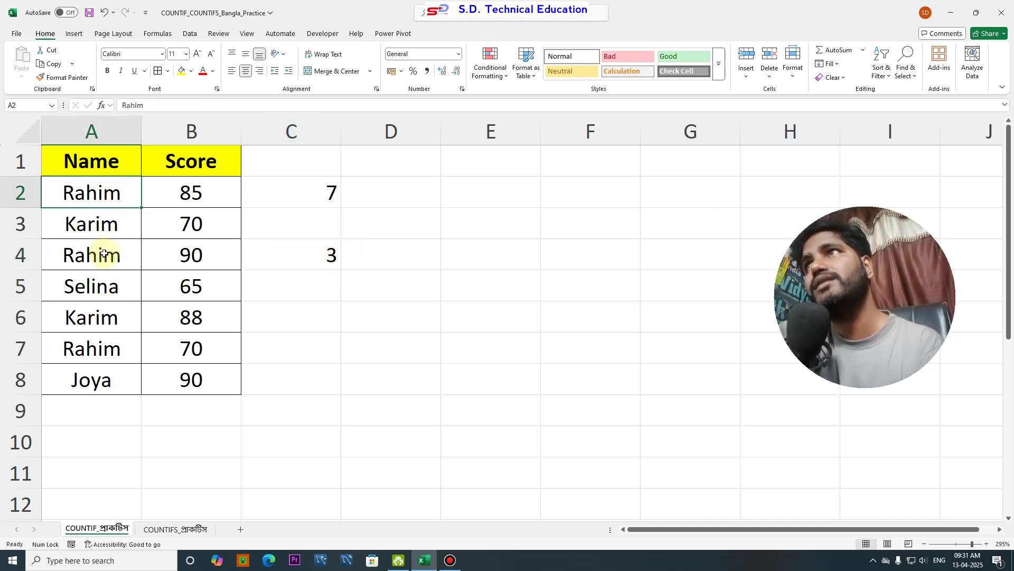
{"action": "left_click", "coordinate": [107, 346]}
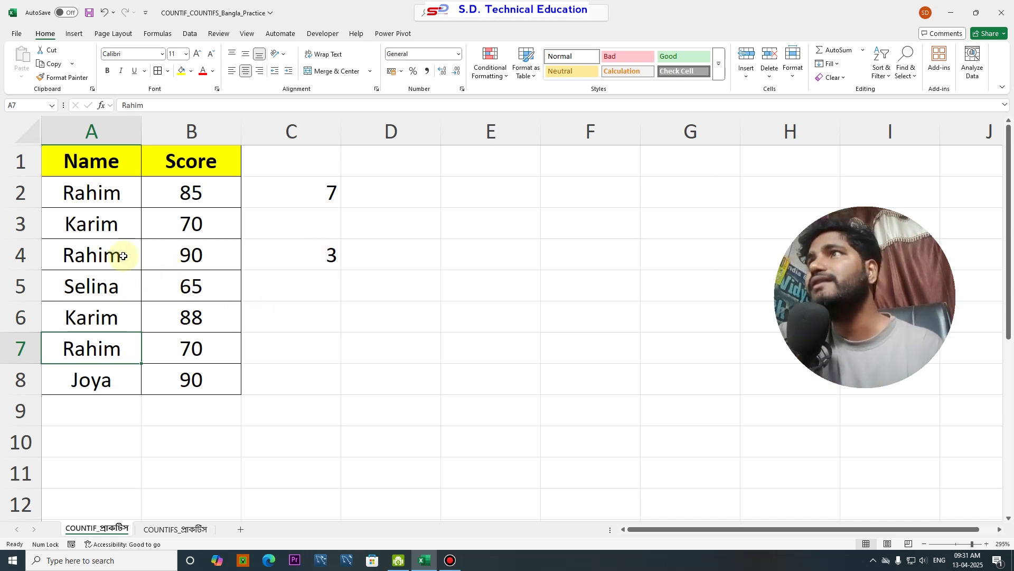
{"action": "left_click", "coordinate": [97, 194]}
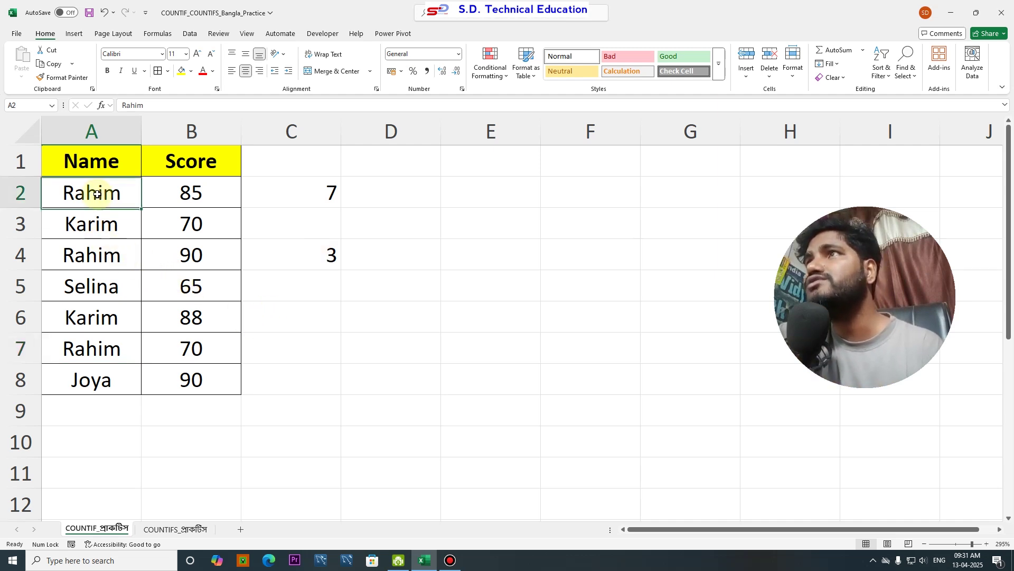
{"action": "left_click", "coordinate": [197, 196]}
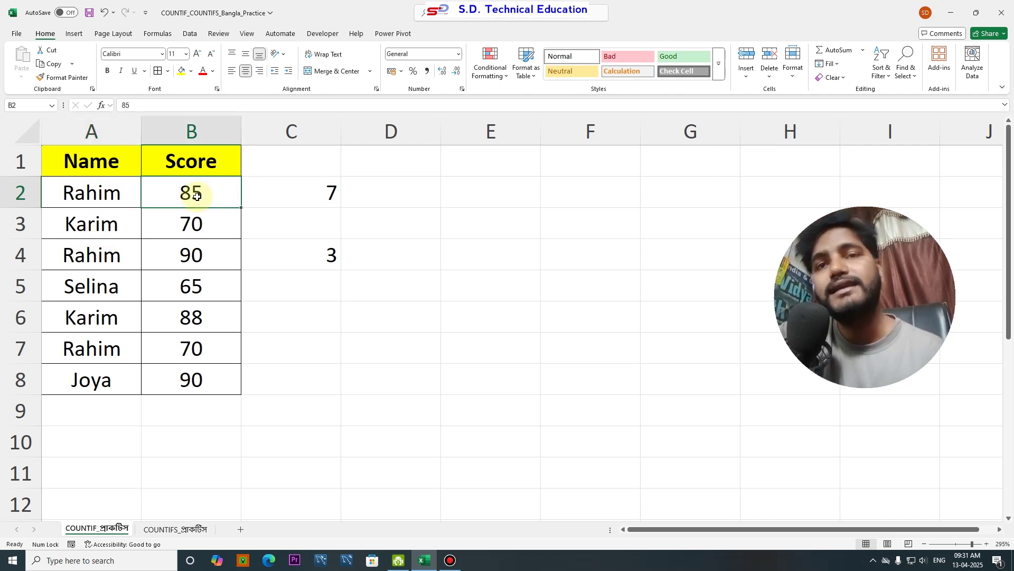
Open the COUNTIFS practice sheet and review the names and departments in its table
{"action": "left_click", "coordinate": [184, 530]}
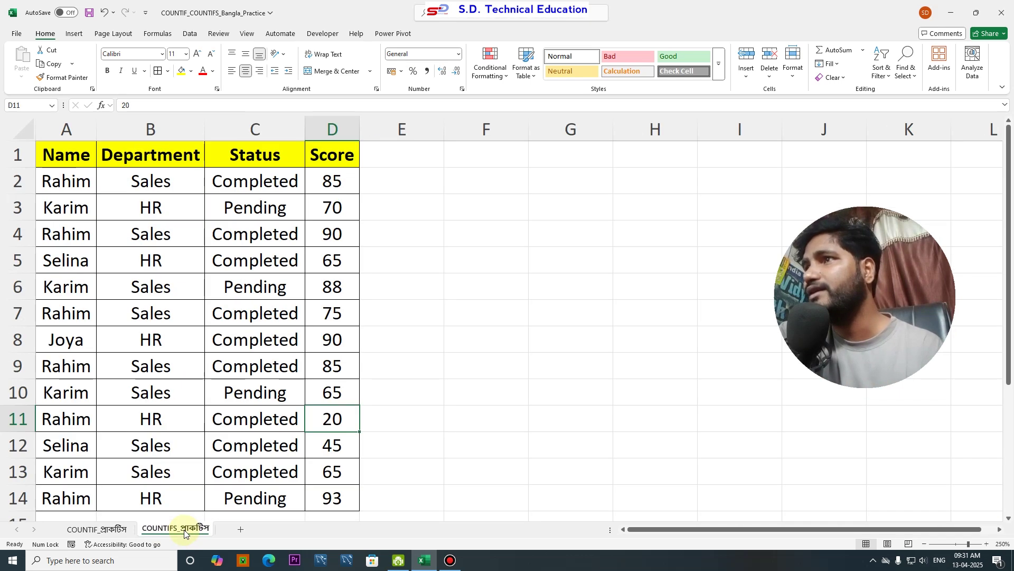
{"action": "left_click", "coordinate": [66, 187]}
{"action": "left_click", "coordinate": [75, 204]}
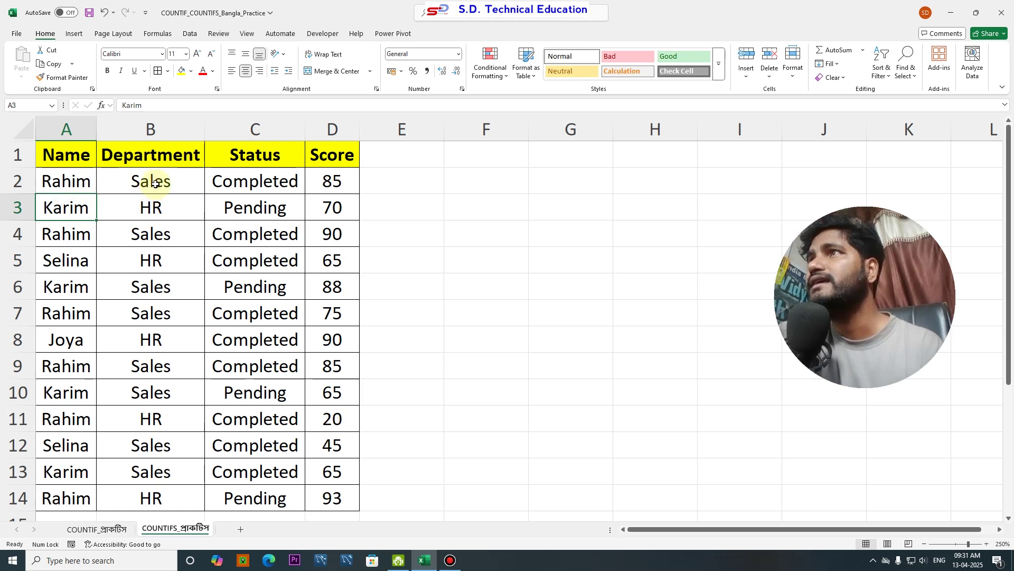
{"action": "left_click", "coordinate": [155, 183]}
{"action": "left_click", "coordinate": [78, 267]}
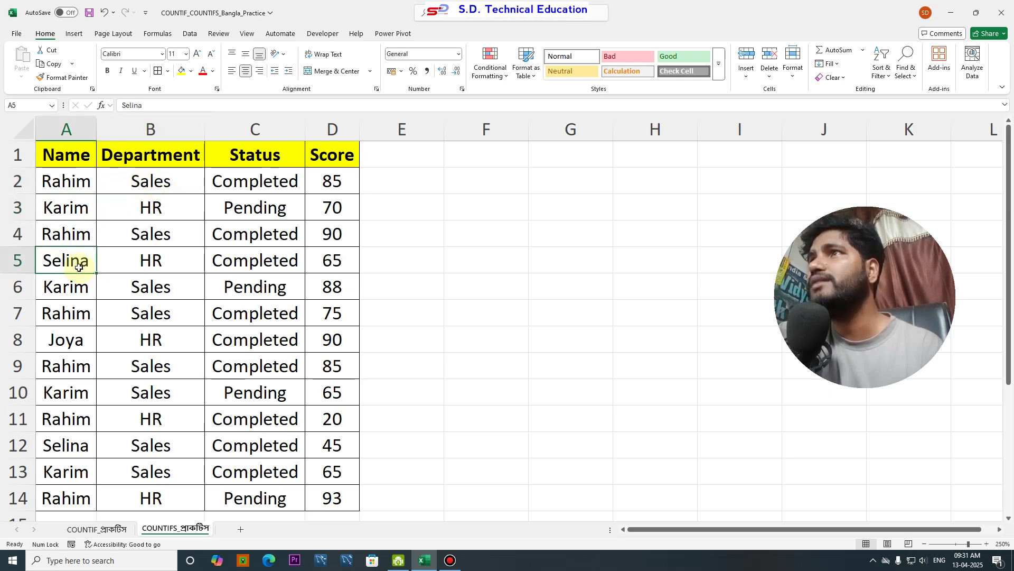
{"action": "left_click", "coordinate": [159, 237]}
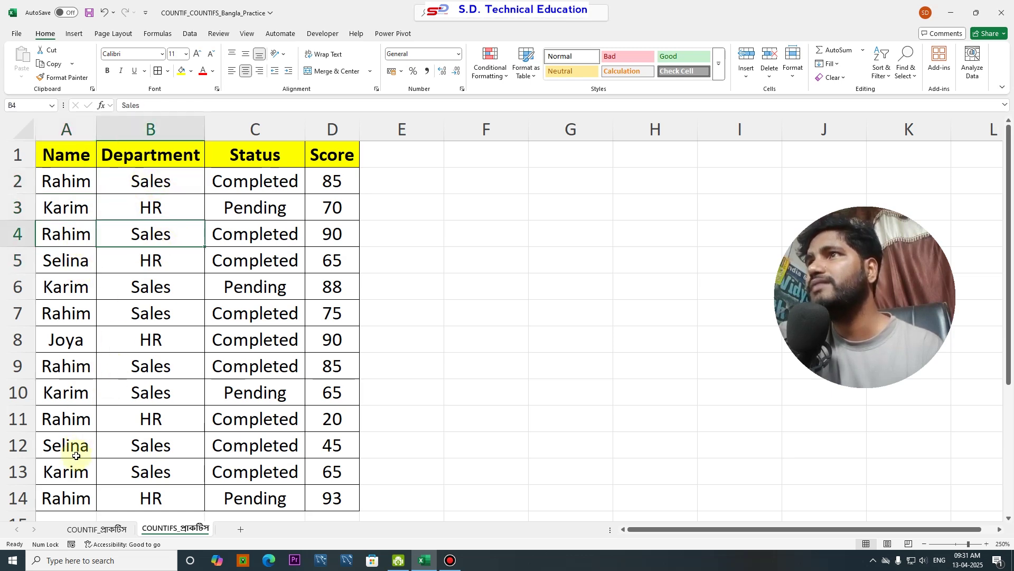
{"action": "scroll", "coordinate": [76, 455], "scroll_direction": "down", "scroll_amount": 1}
{"action": "left_click", "coordinate": [84, 417]}
{"action": "left_click", "coordinate": [158, 422]}
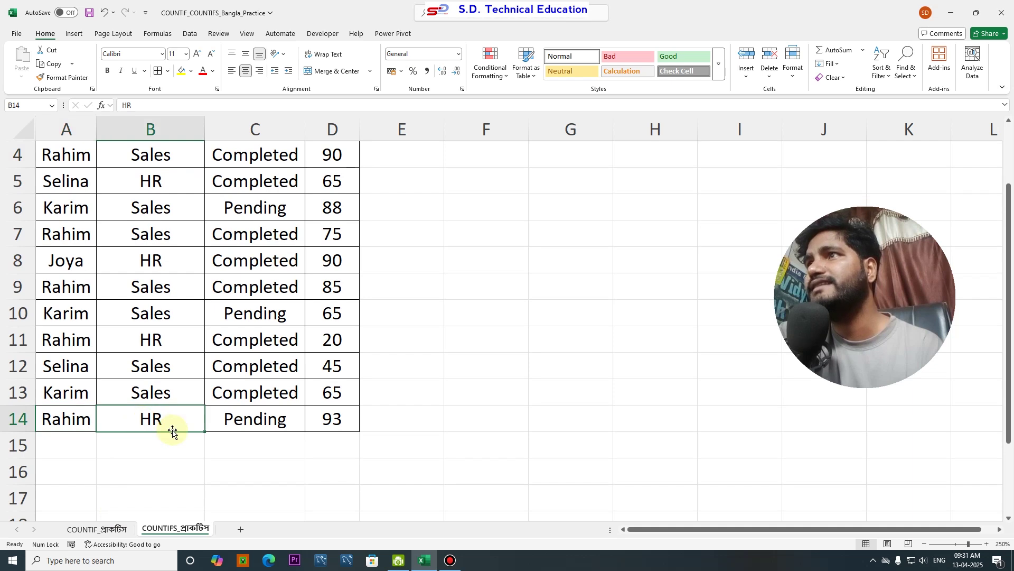
{"action": "scroll", "coordinate": [173, 430], "scroll_direction": "up", "scroll_amount": 1}
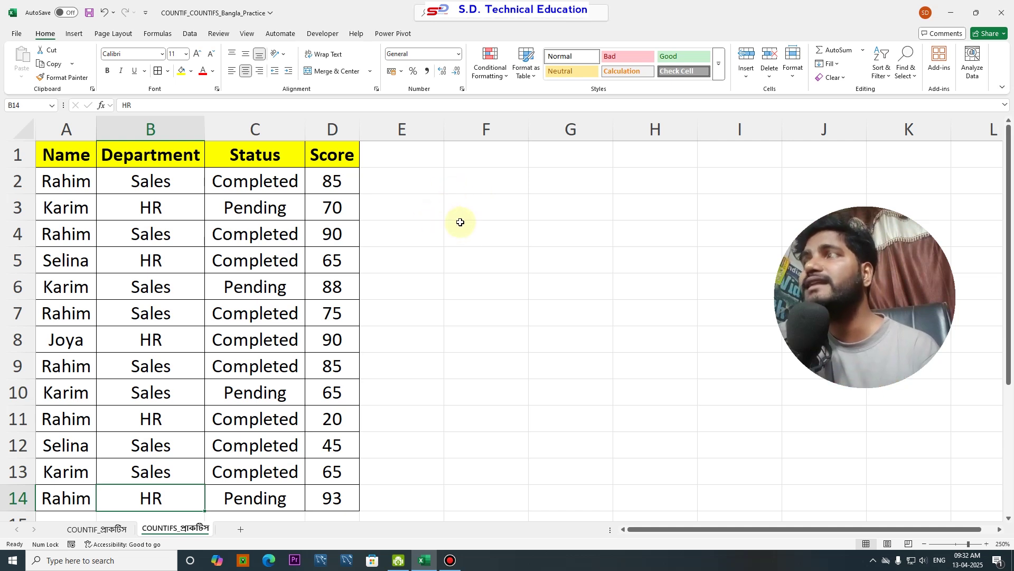
Start a COUNTIFS formula in cell E4 with range A2:A14 and the name from cell A3 as the quoted first criterion
{"action": "left_click", "coordinate": [419, 229]}
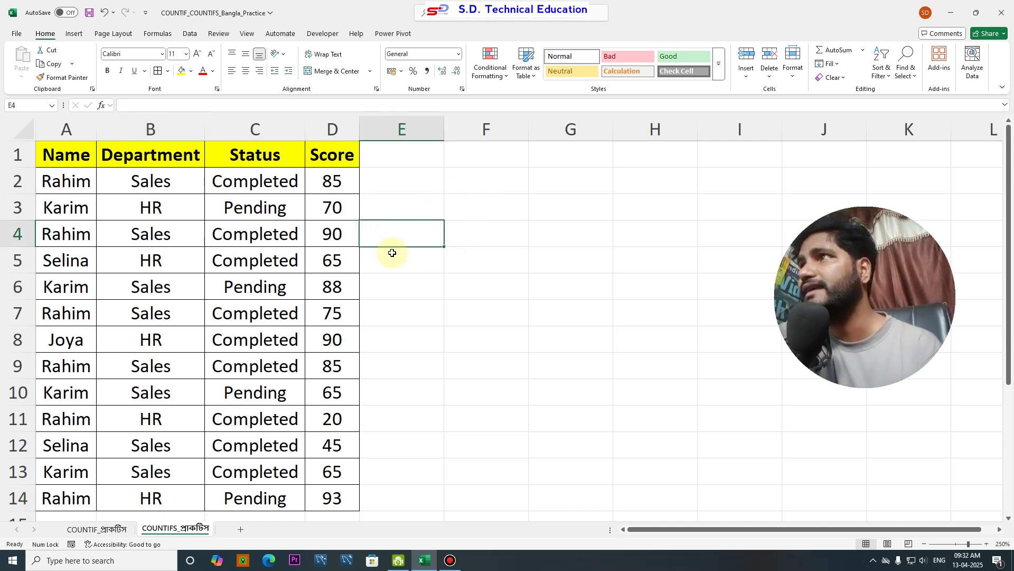
{"action": "type", "text": "="}
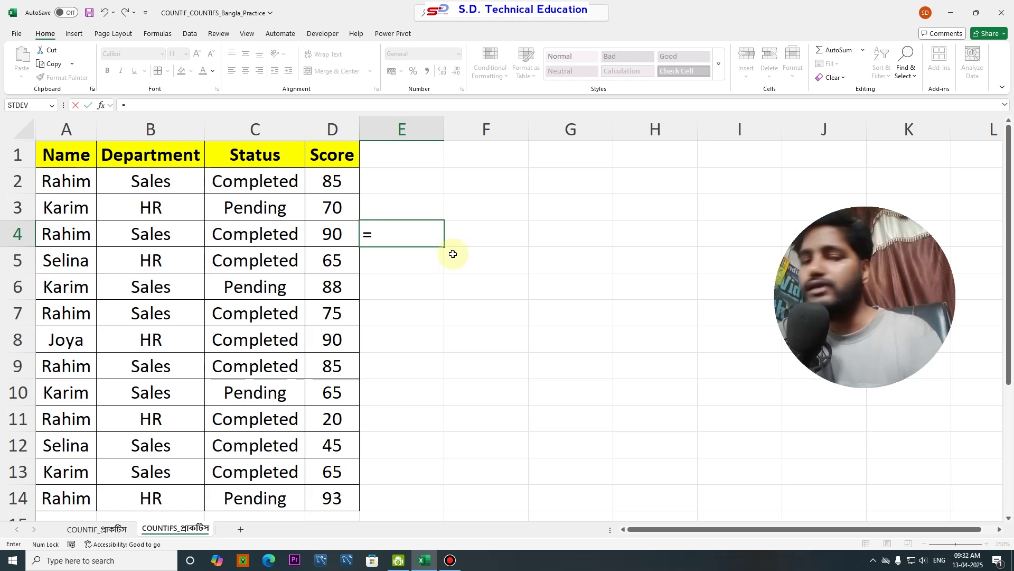
{"action": "type", "text": "cou"}
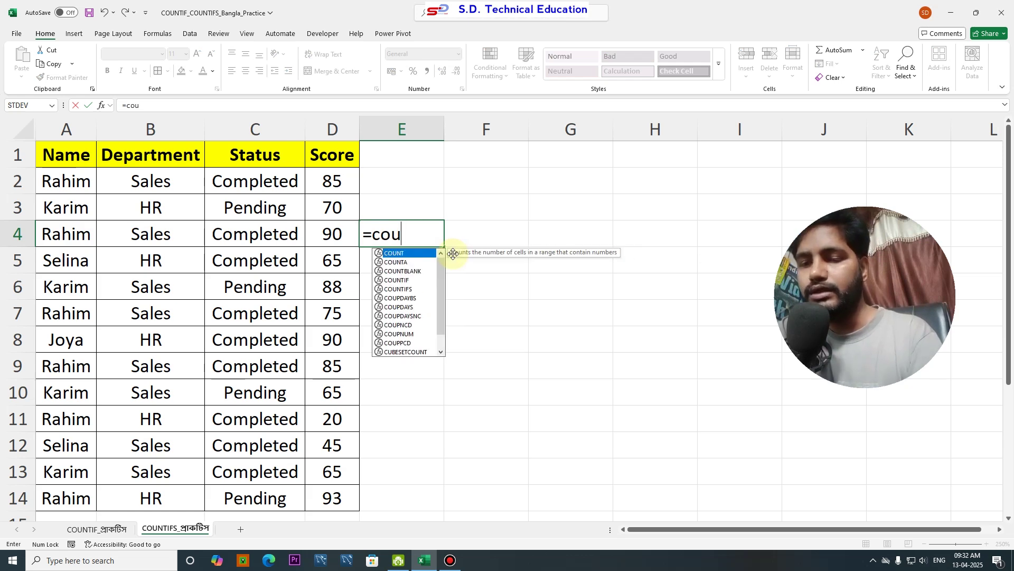
{"action": "type", "text": "nti"}
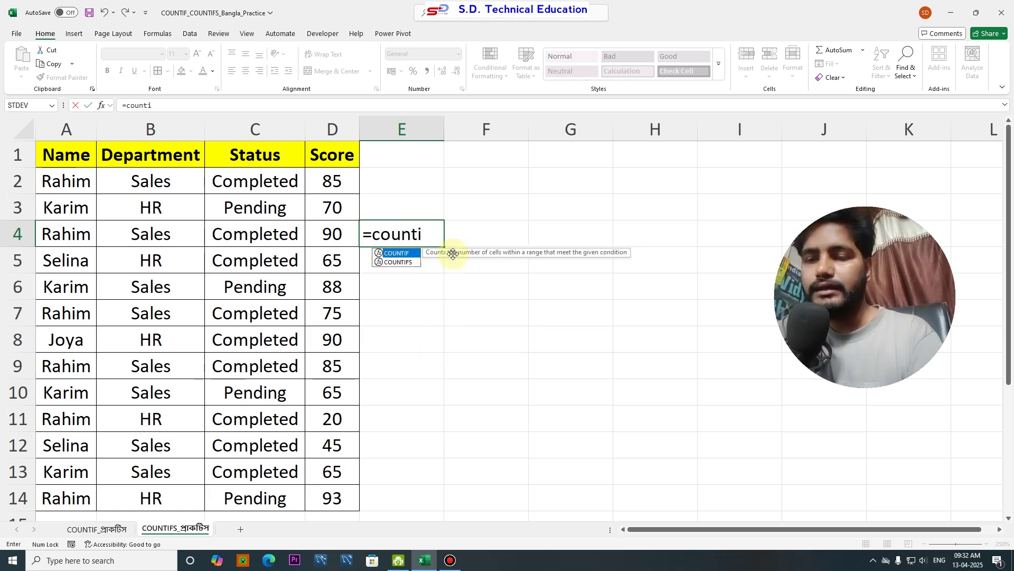
{"action": "type", "text": "fs"}
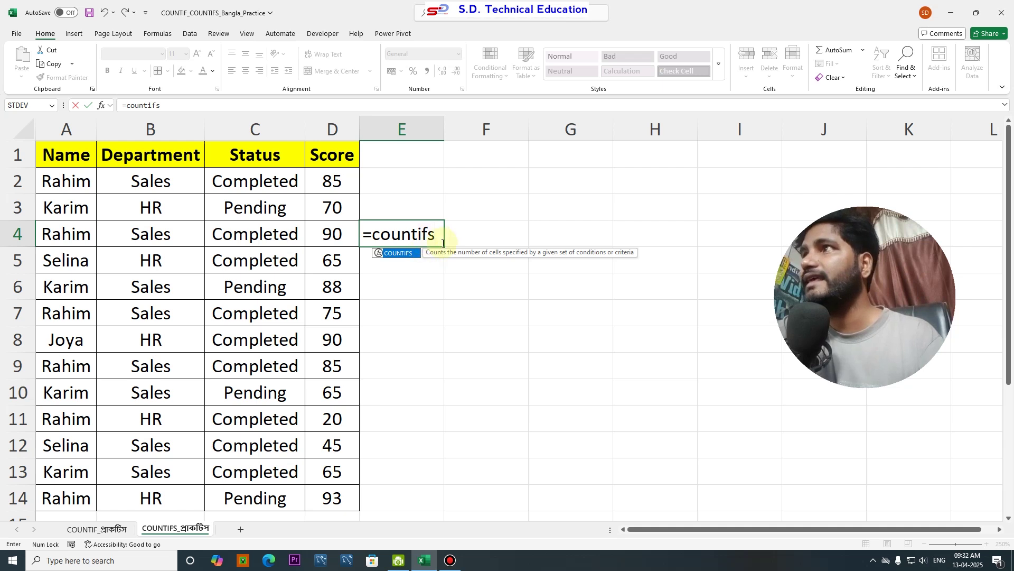
{"action": "type", "text": "("}
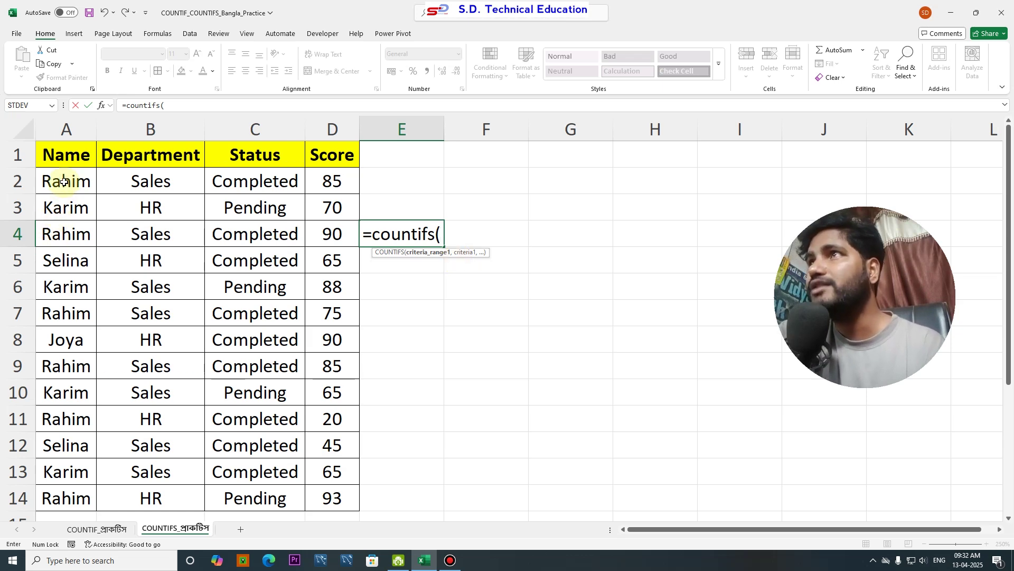
{"action": "left_click_drag", "start_coordinate": [63, 181], "coordinate": [69, 454]}
{"action": "scroll", "coordinate": [70, 452], "scroll_direction": "up", "scroll_amount": 1}
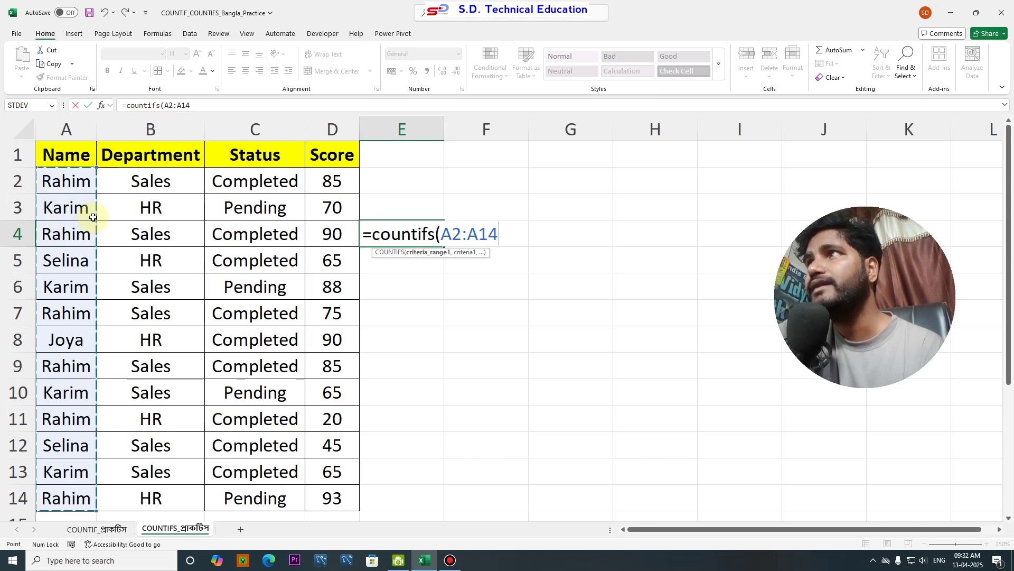
{"action": "type", "text": ","}
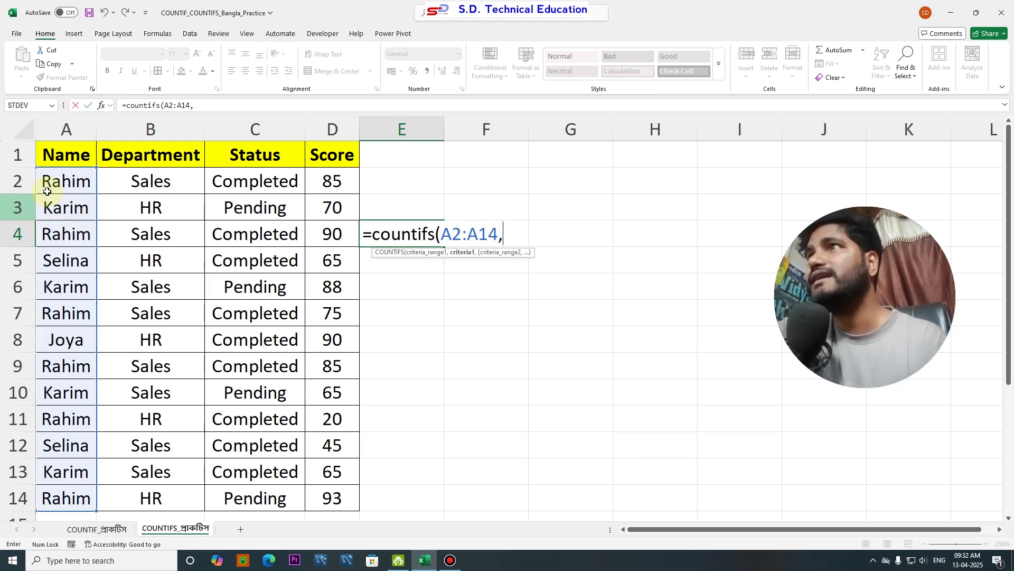
{"action": "type", "text": "\"Karim"}
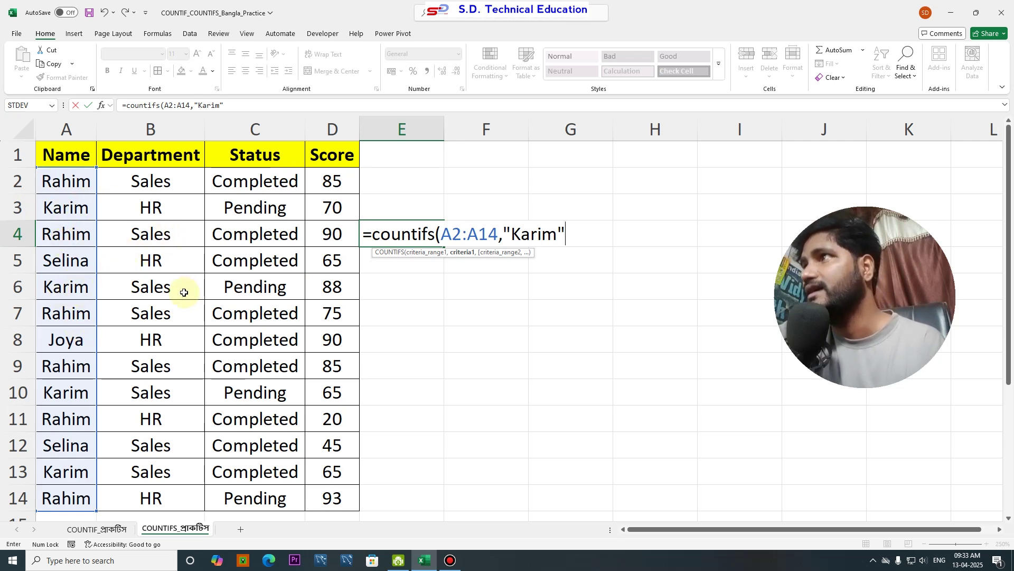
Add the Department range B2:B14 with the criterion "Sales" as the second condition of the COUNTIFS formula in E4
{"action": "type", "text": ","}
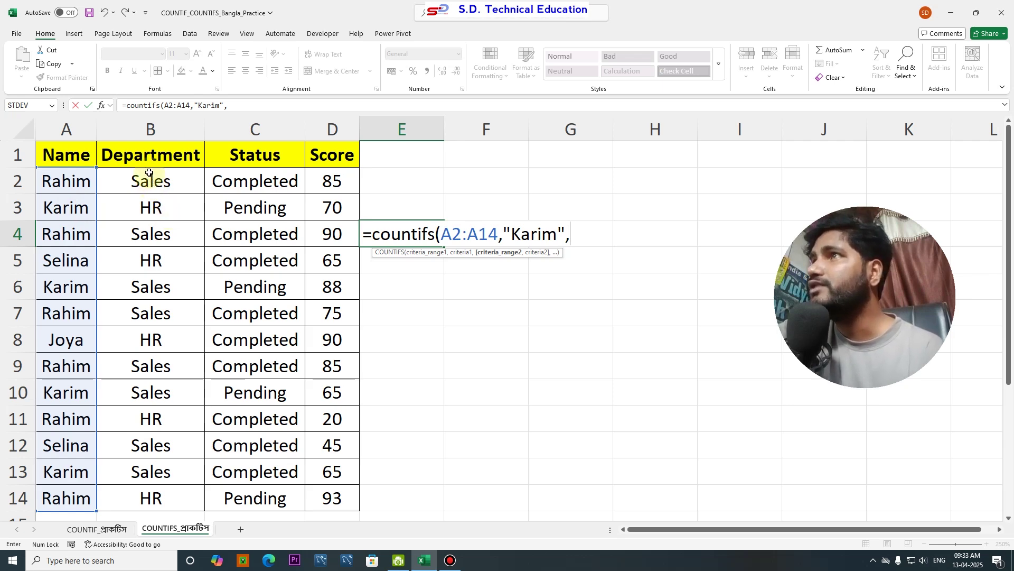
{"action": "left_click_drag", "start_coordinate": [151, 180], "coordinate": [163, 396]}
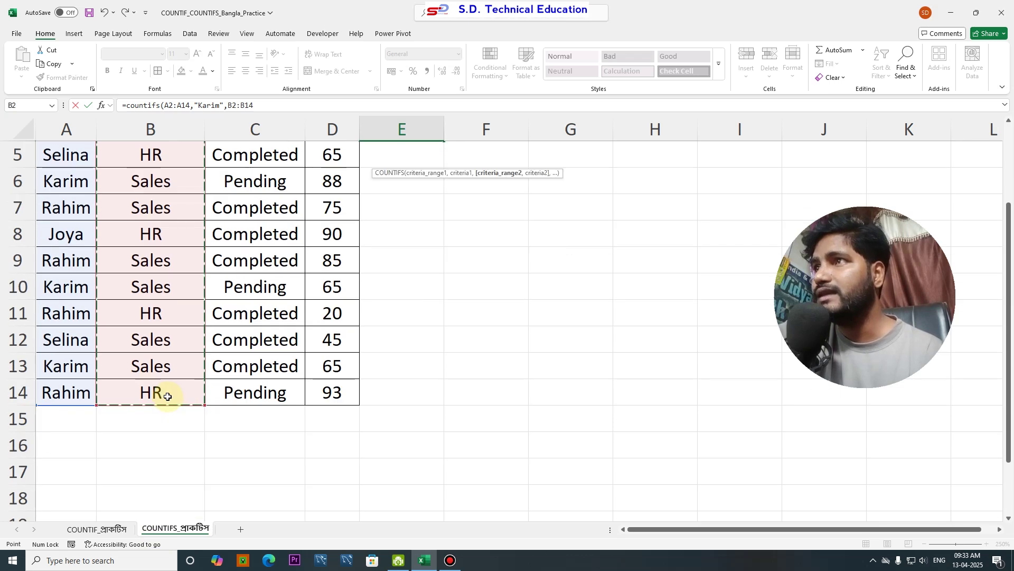
{"action": "scroll", "coordinate": [167, 396], "scroll_direction": "up", "scroll_amount": 2}
{"action": "type", "text": ",\"Sa"}
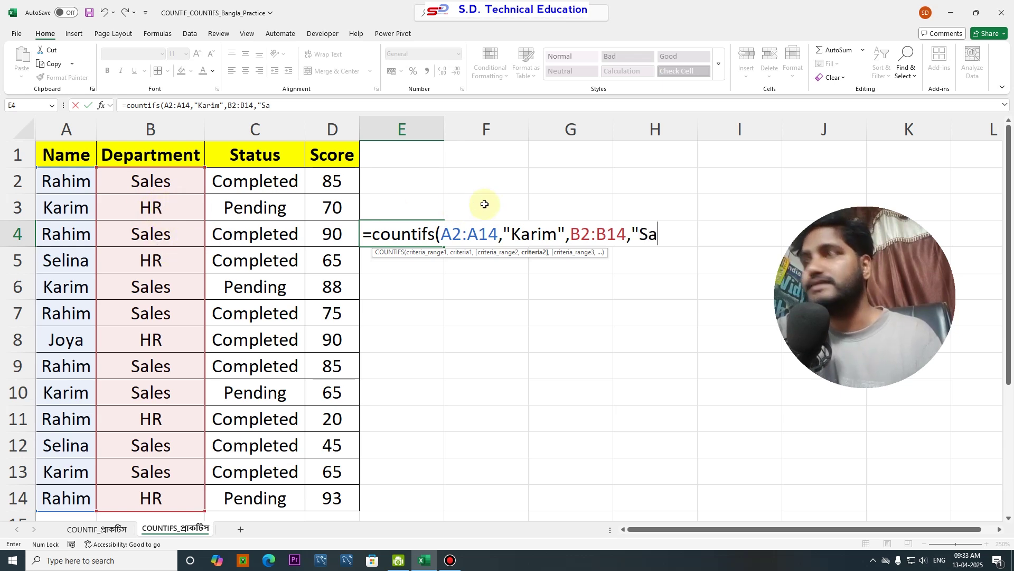
{"action": "type", "text": "les\""}
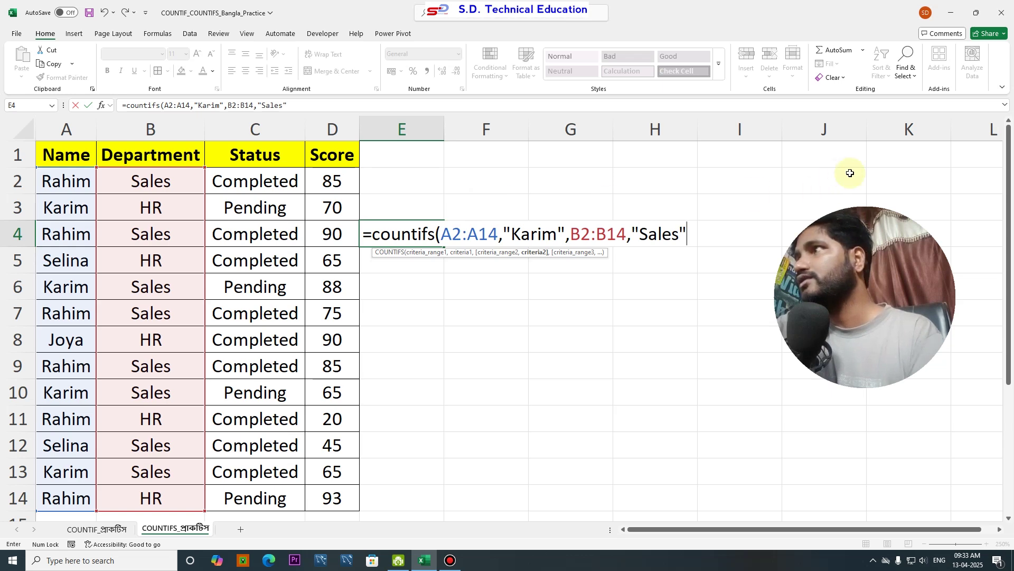
Add the Status range C2:C14 with the criterion "Pending" as the third condition and complete the COUNTIFS formula in E4
{"action": "type", "text": ","}
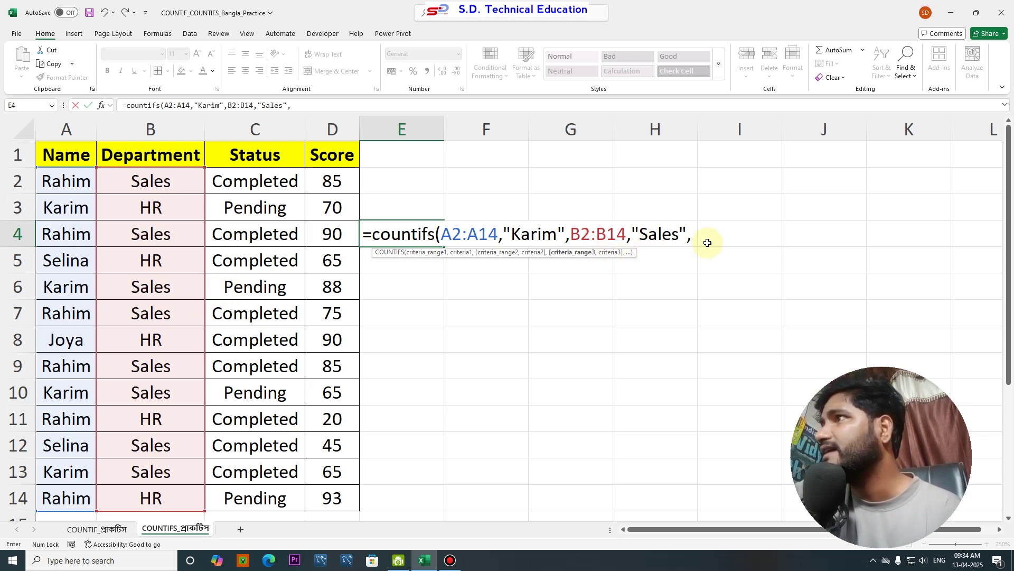
{"action": "left_click", "coordinate": [257, 180]}
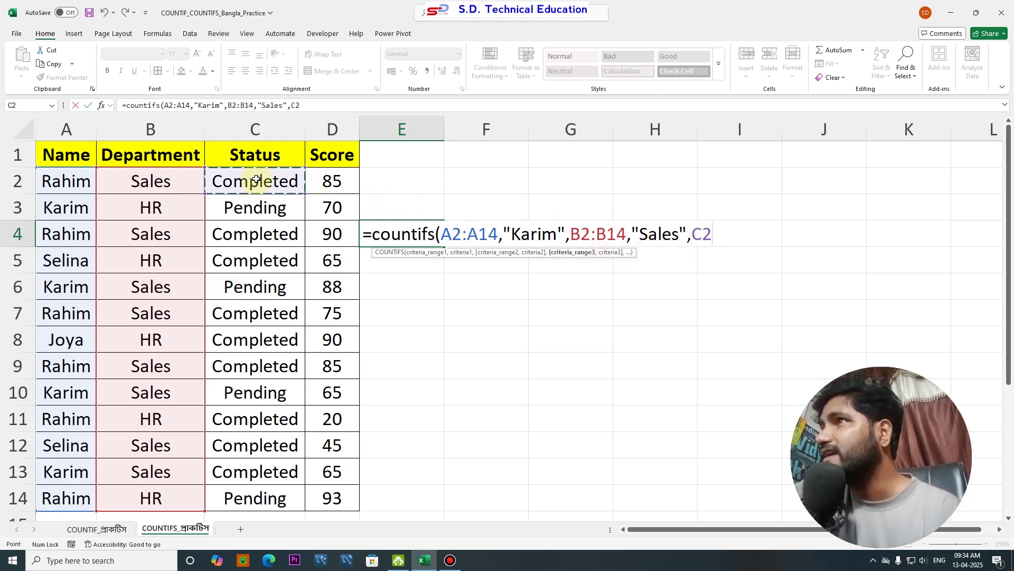
{"action": "left_click_drag", "start_coordinate": [256, 179], "coordinate": [267, 489]}
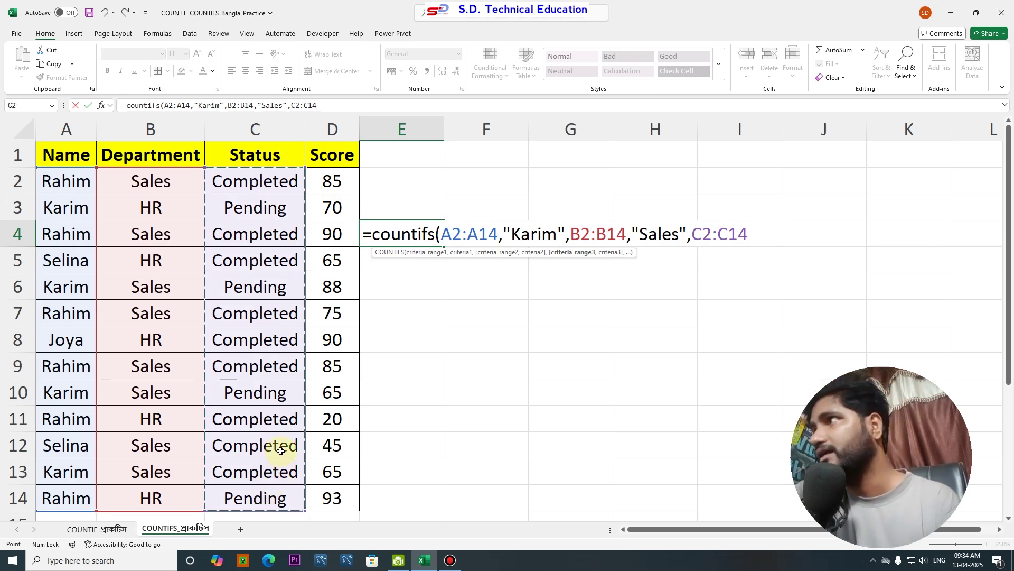
{"action": "type", "text": ","}
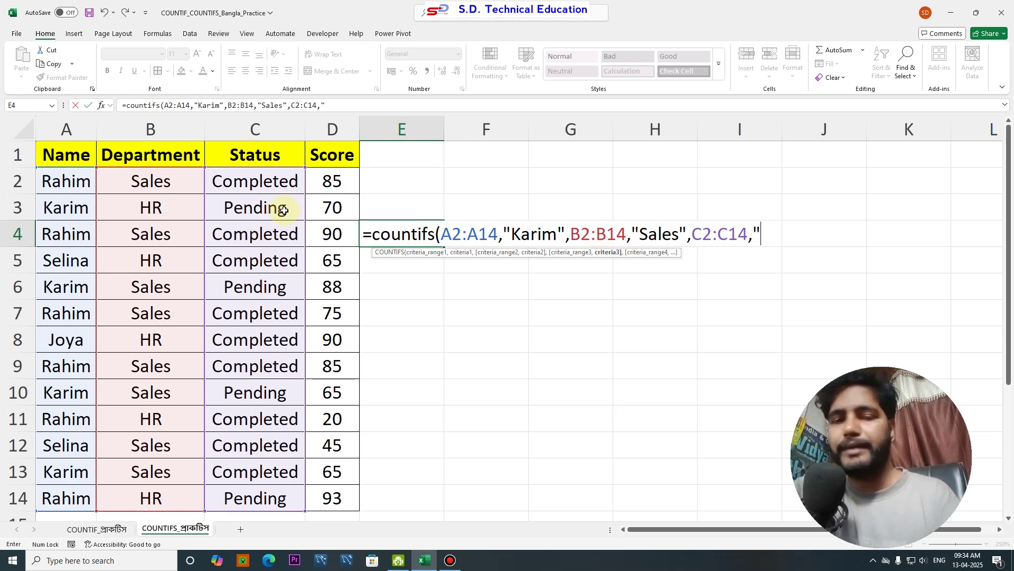
{"action": "type", "text": "Pendi"}
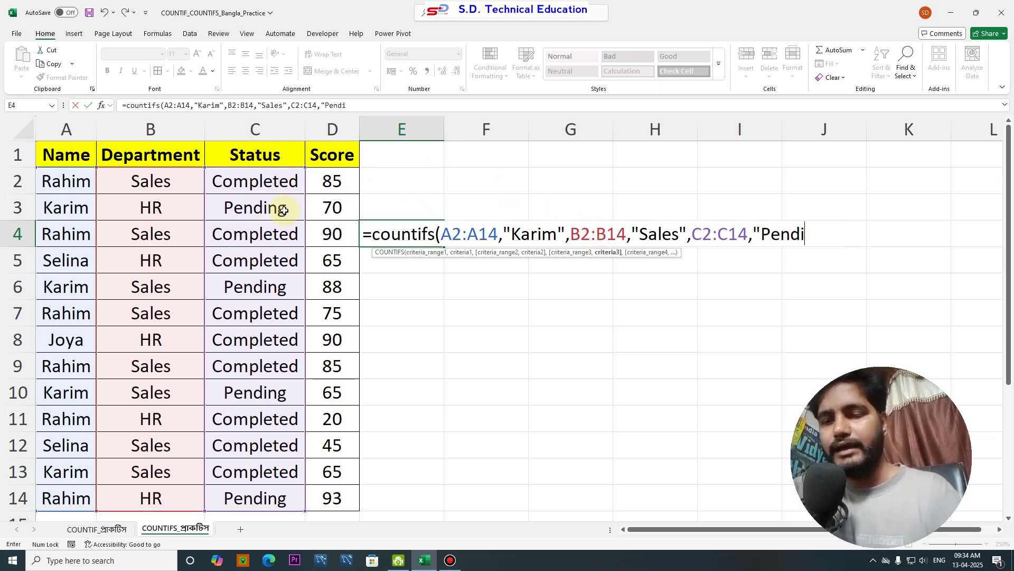
{"action": "type", "text": "ng"}
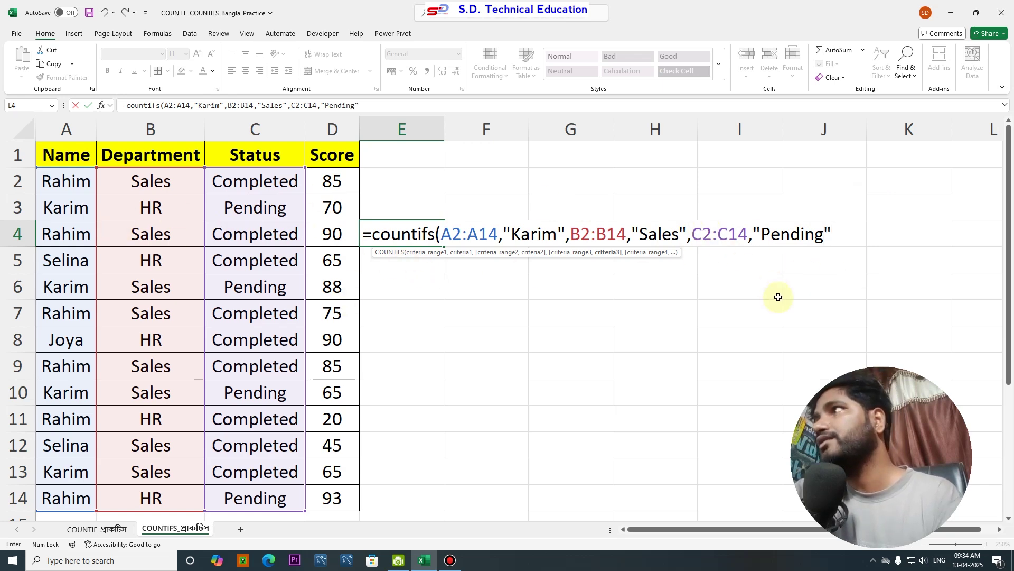
{"action": "type", "text": ")"}
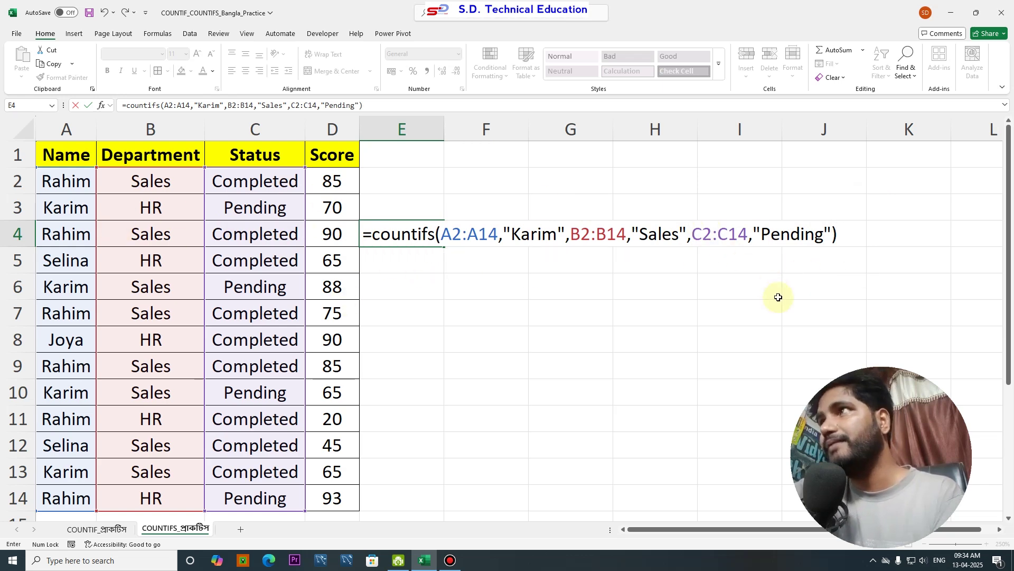
{"action": "key", "text": "Return"}
{"action": "left_click", "coordinate": [410, 240]}
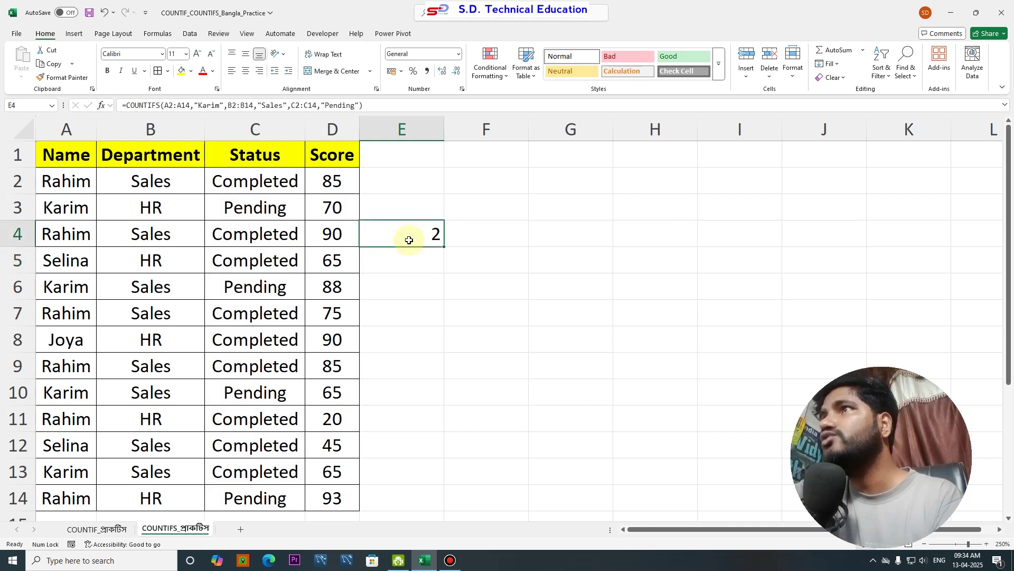
Fill the matching rows A6:C6 and A10:C10 with yellow to mark the entries meeting all three criteria
{"action": "left_click", "coordinate": [50, 204]}
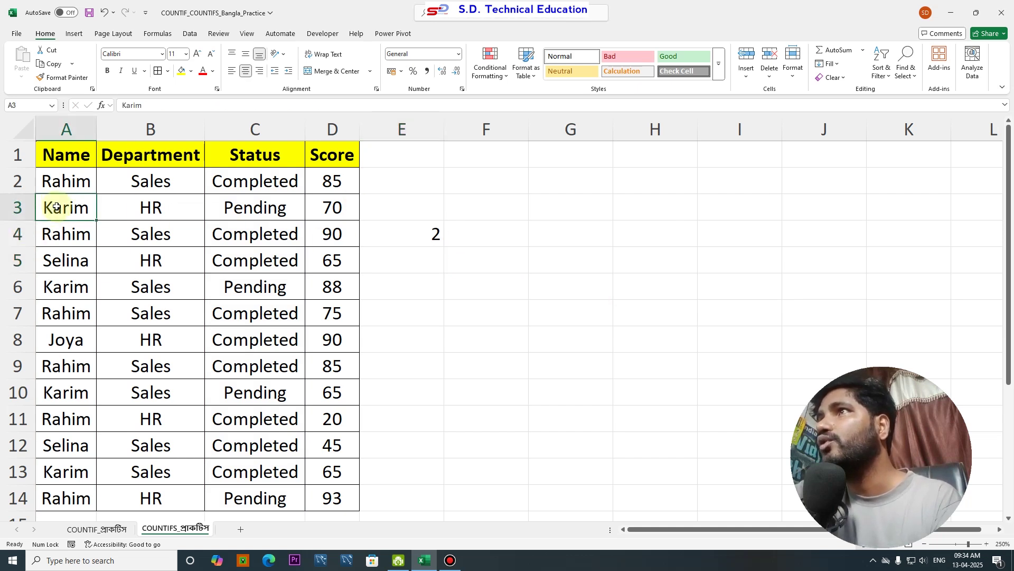
{"action": "left_click", "coordinate": [163, 235]}
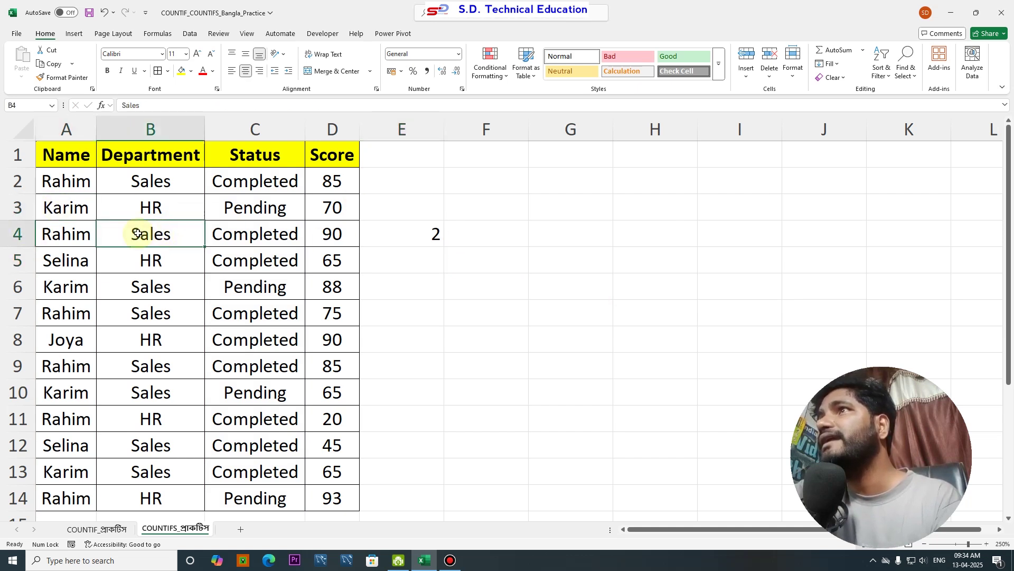
{"action": "left_click", "coordinate": [61, 288]}
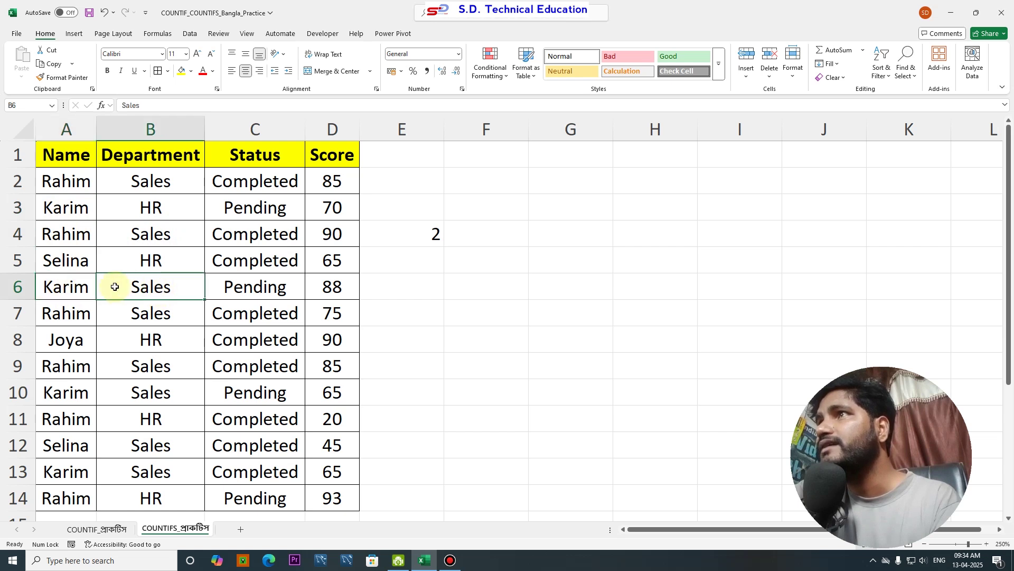
{"action": "left_click_drag", "start_coordinate": [61, 287], "coordinate": [243, 286]}
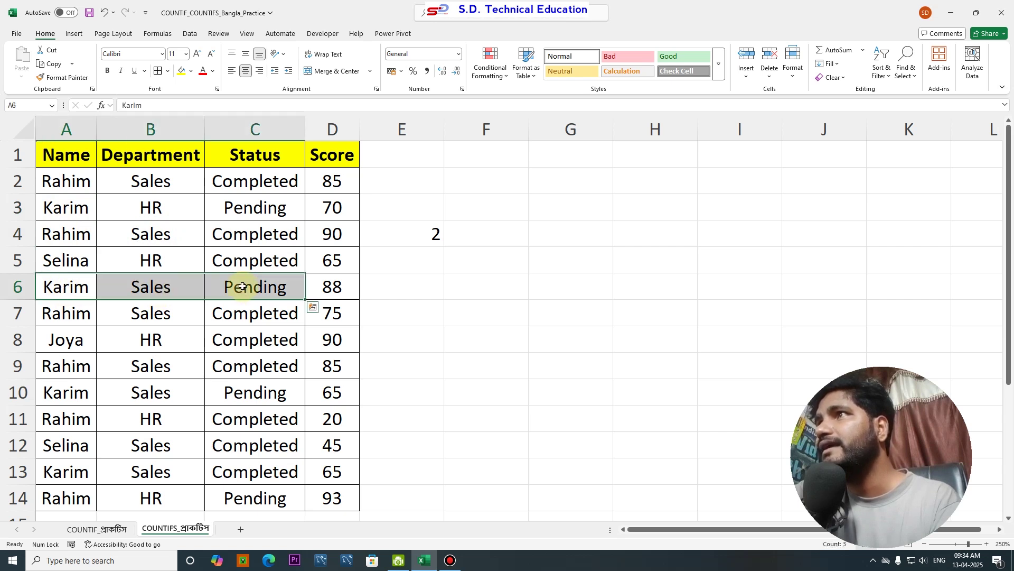
{"action": "left_click", "coordinate": [182, 73]}
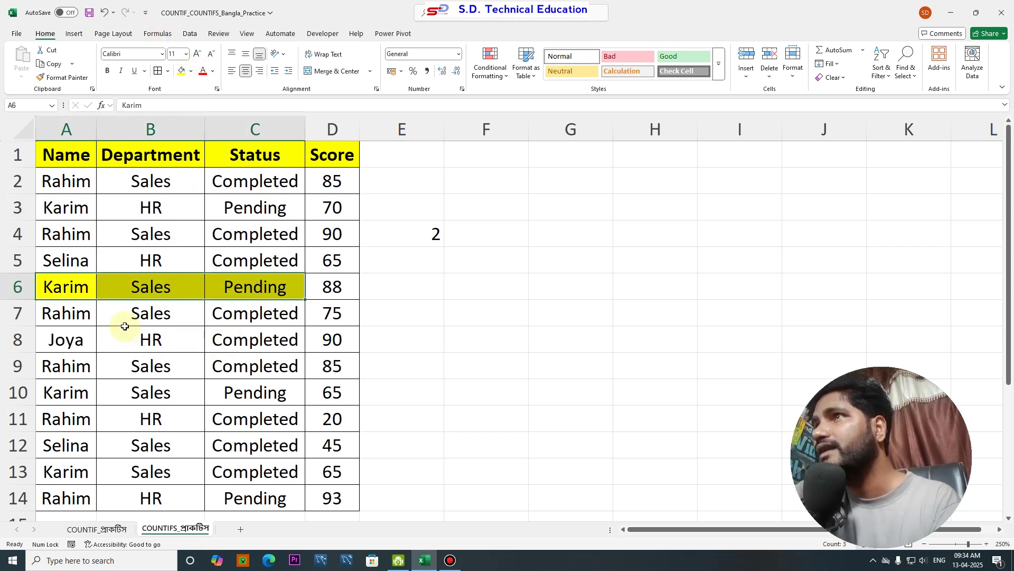
{"action": "scroll", "coordinate": [144, 335], "scroll_direction": "down", "scroll_amount": 1}
{"action": "left_click", "coordinate": [84, 315]}
{"action": "left_click_drag", "start_coordinate": [84, 315], "coordinate": [285, 315]}
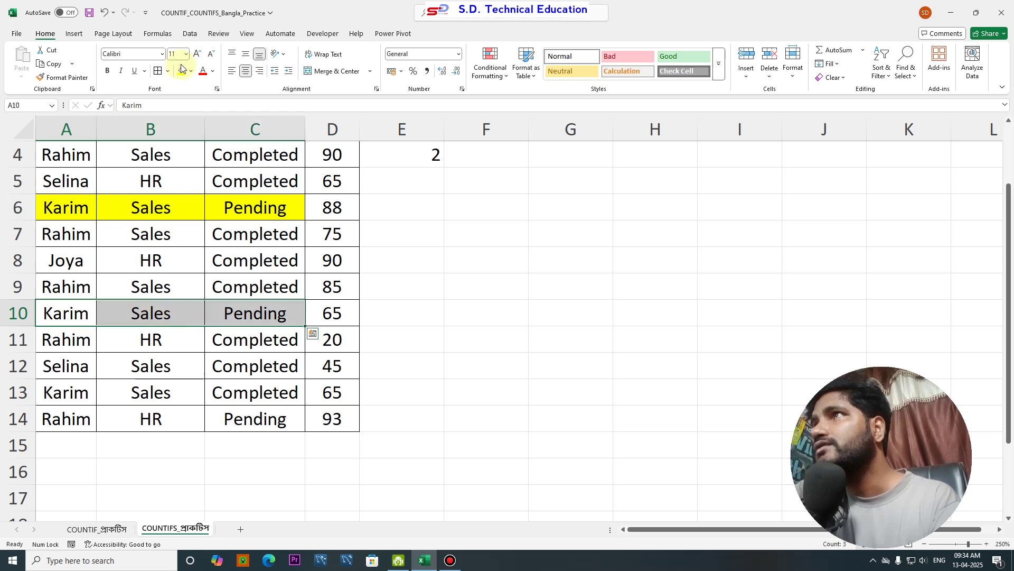
{"action": "left_click", "coordinate": [181, 71]}
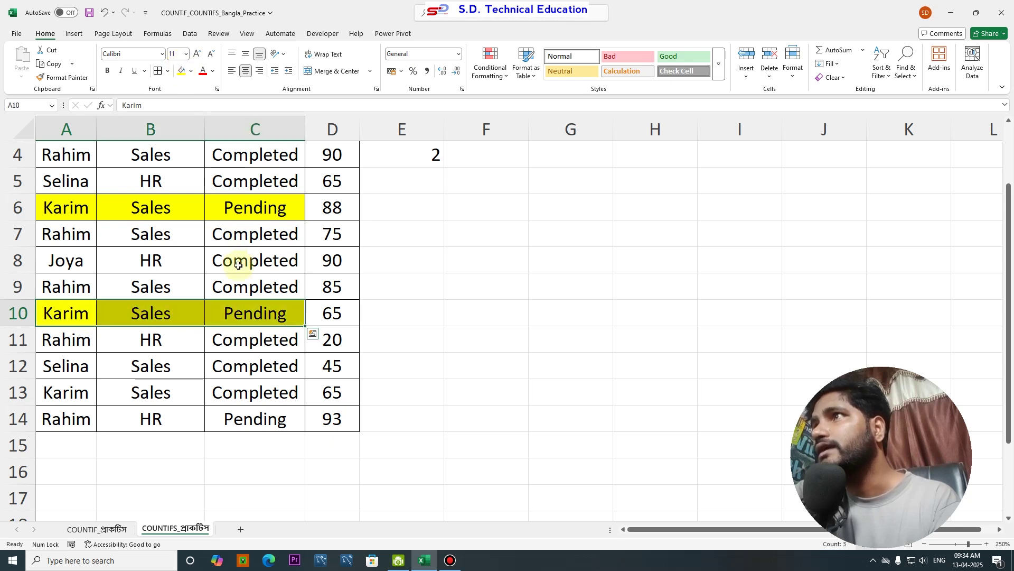
Check the name, department and status in row 13 against the three COUNTIFS criteria
{"action": "left_click", "coordinate": [72, 399]}
{"action": "left_click", "coordinate": [139, 391]}
{"action": "left_click", "coordinate": [241, 395]}
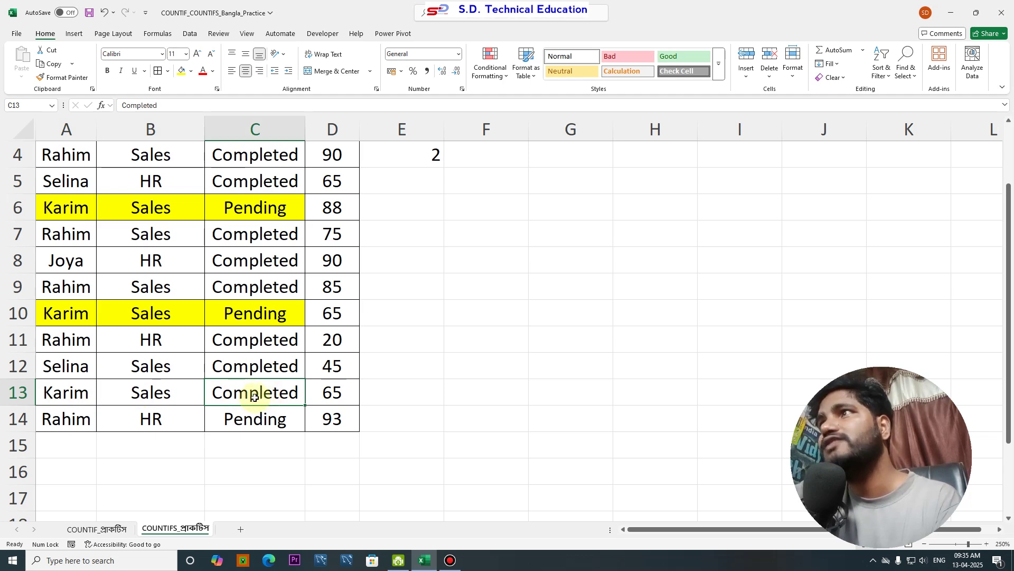
{"action": "scroll", "coordinate": [224, 399], "scroll_direction": "up", "scroll_amount": 1}
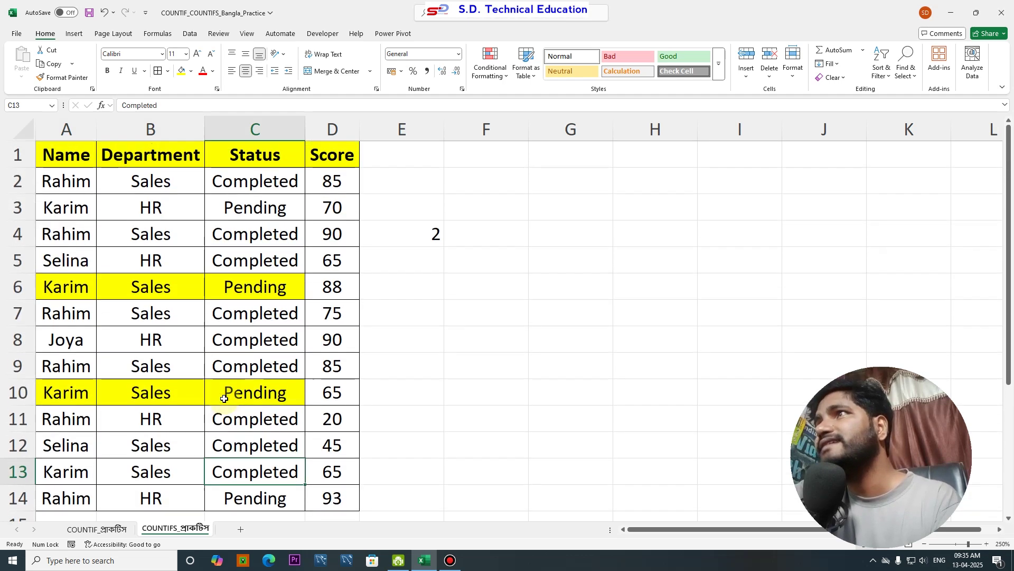
Compare row 3 with the criteria and change its department in cell B3 to Sales
{"action": "left_click", "coordinate": [56, 206]}
{"action": "left_click", "coordinate": [141, 209]}
{"action": "left_click", "coordinate": [69, 208]}
{"action": "left_click", "coordinate": [152, 207]}
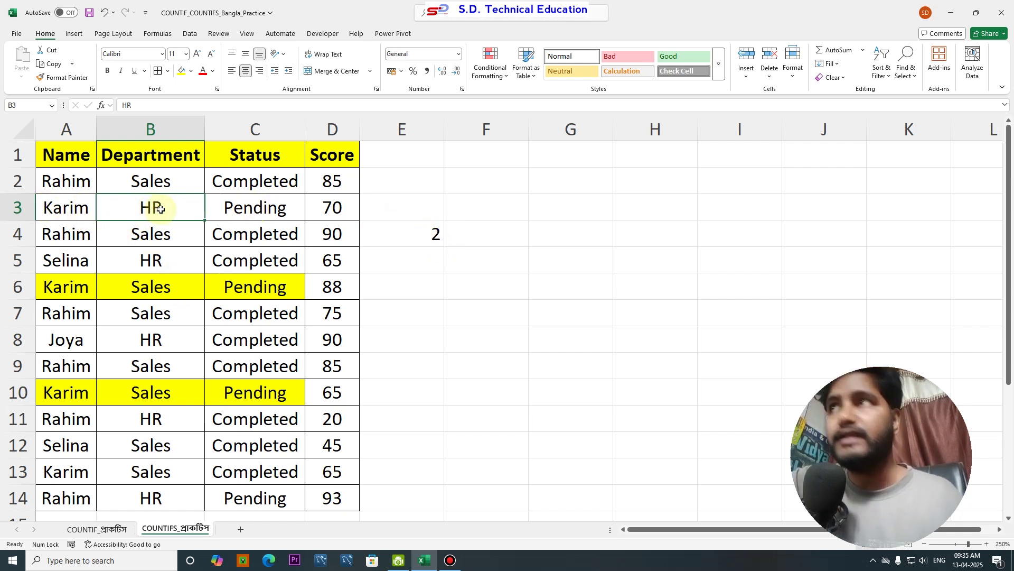
{"action": "type", "text": "S"}
{"action": "key", "text": "Return"}
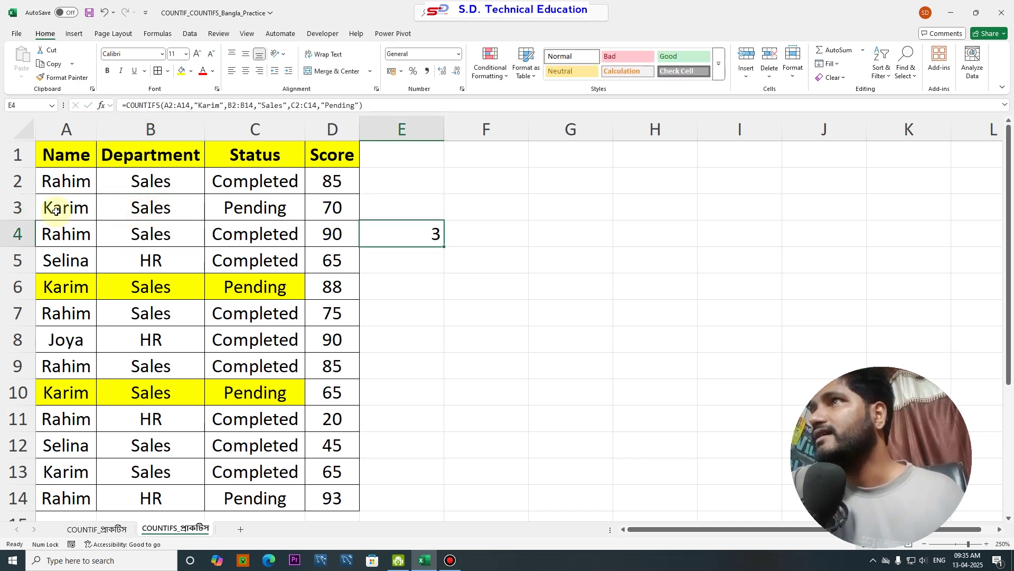
Fill cells A3:C3 with yellow to mark row 3 as a matching entry
{"action": "left_click_drag", "start_coordinate": [57, 211], "coordinate": [160, 208]}
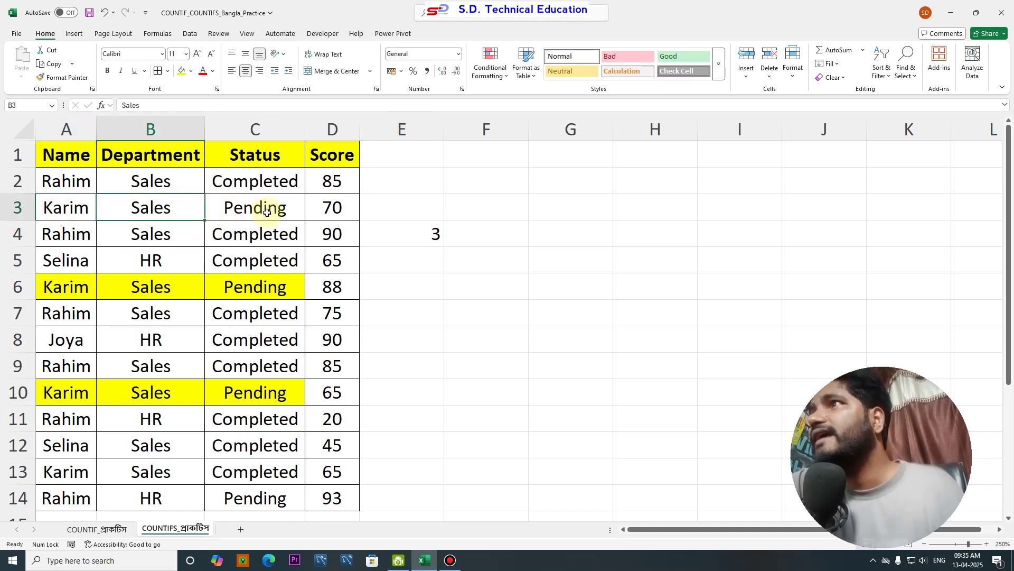
{"action": "left_click", "coordinate": [221, 216]}
{"action": "left_click_drag", "start_coordinate": [222, 217], "coordinate": [85, 206]}
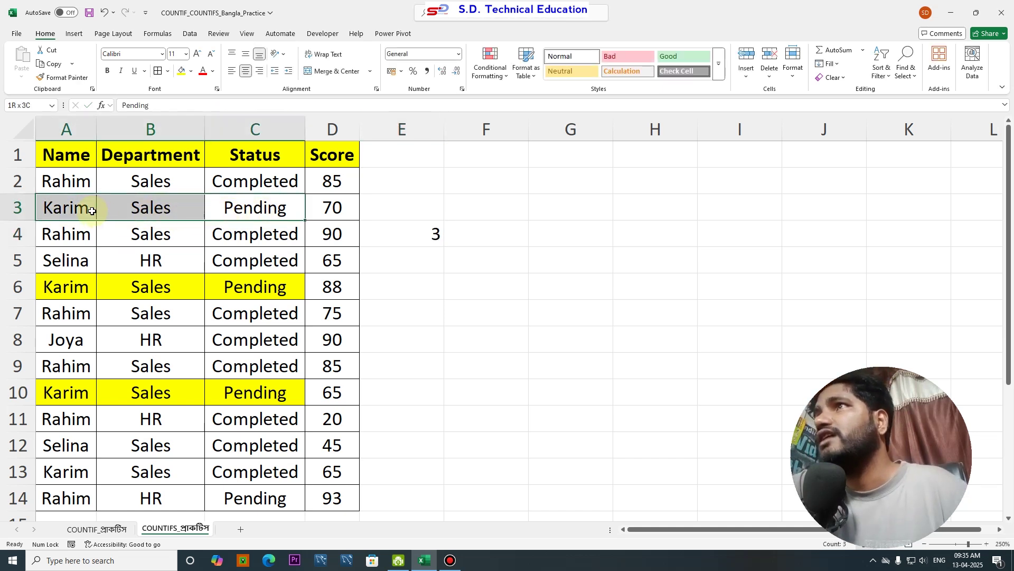
{"action": "left_click", "coordinate": [181, 72]}
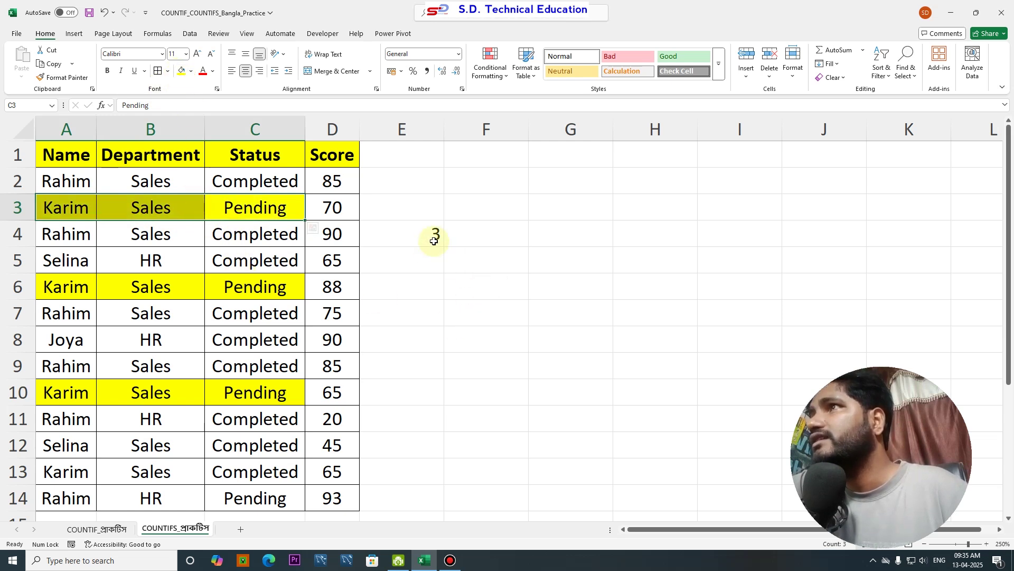
Change the department in cell B6 to HR and remove the yellow fill from A6:C6
{"action": "left_click", "coordinate": [154, 289]}
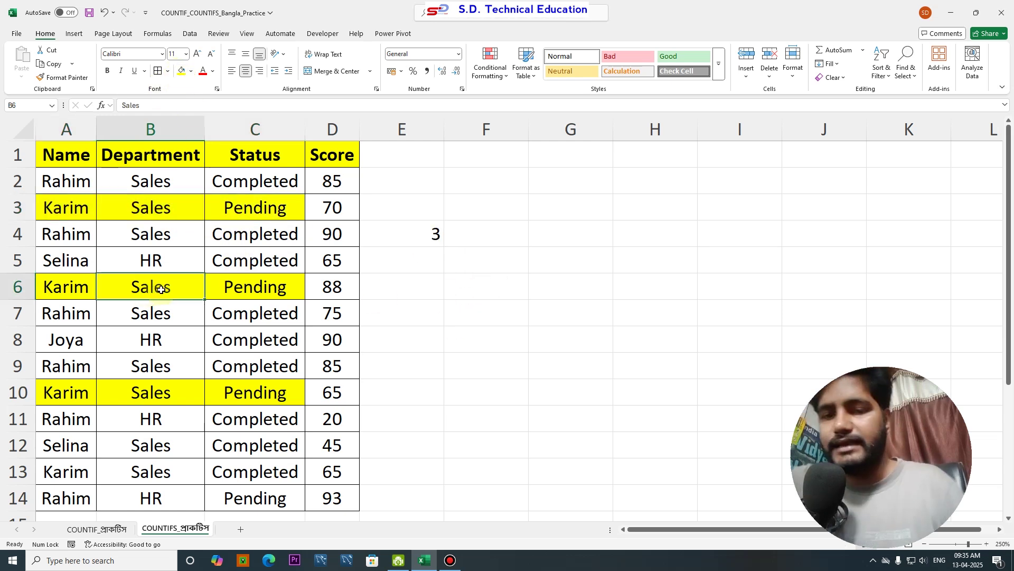
{"action": "type", "text": "HR"}
{"action": "key", "text": "Return"}
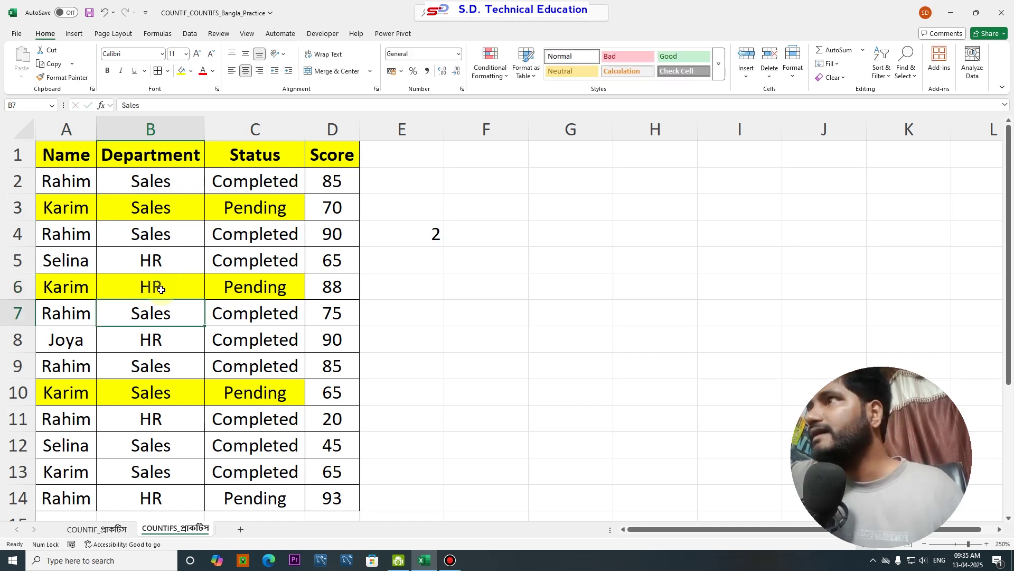
{"action": "left_click_drag", "start_coordinate": [71, 288], "coordinate": [227, 288]}
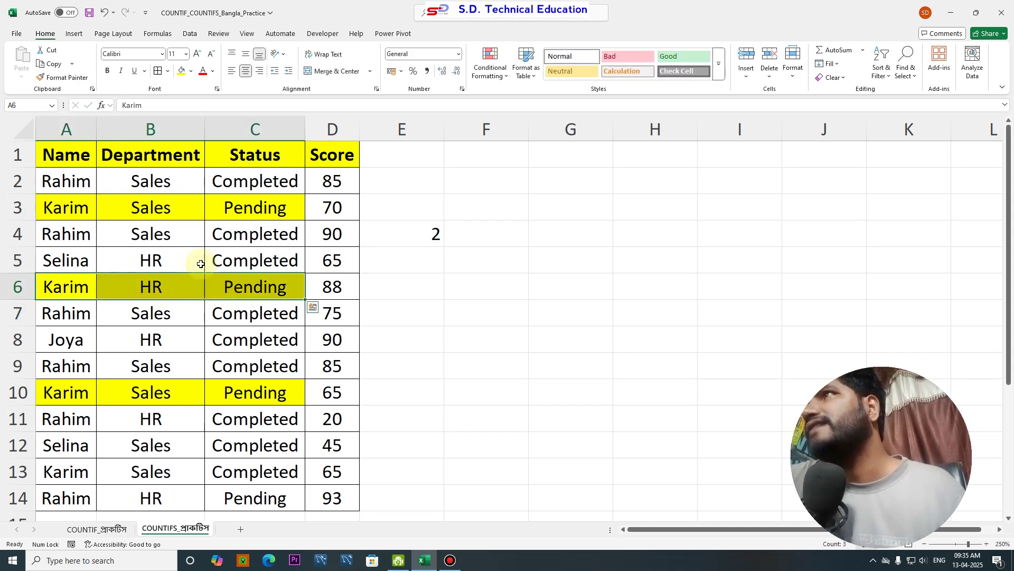
{"action": "left_click", "coordinate": [191, 71]}
{"action": "left_click", "coordinate": [207, 255]}
{"action": "left_click", "coordinate": [233, 325]}
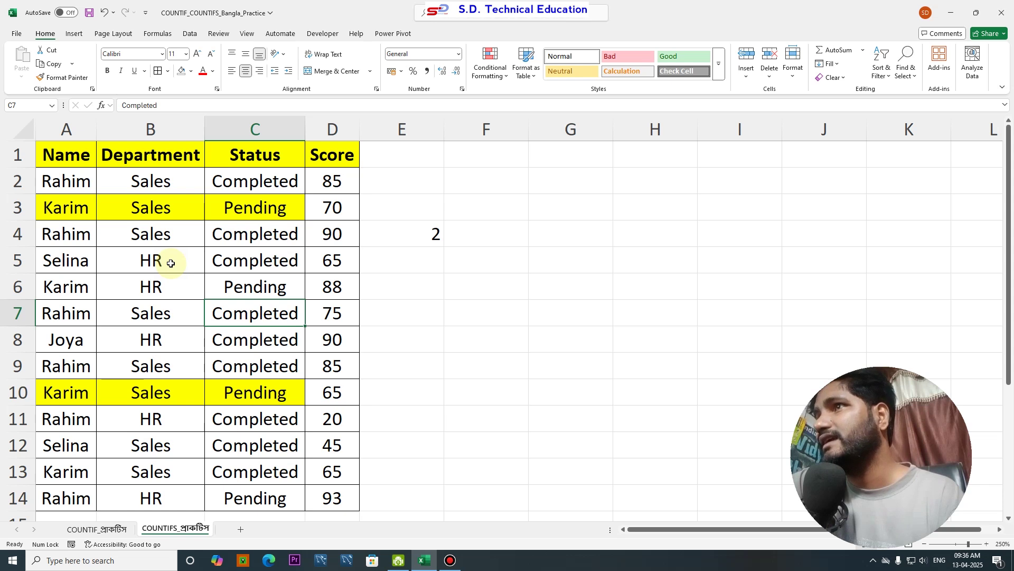
Review the ranges and quoted criteria in the COUNTIFS formula in cell E4, leaving it as it is
{"action": "double_click", "coordinate": [423, 233]}
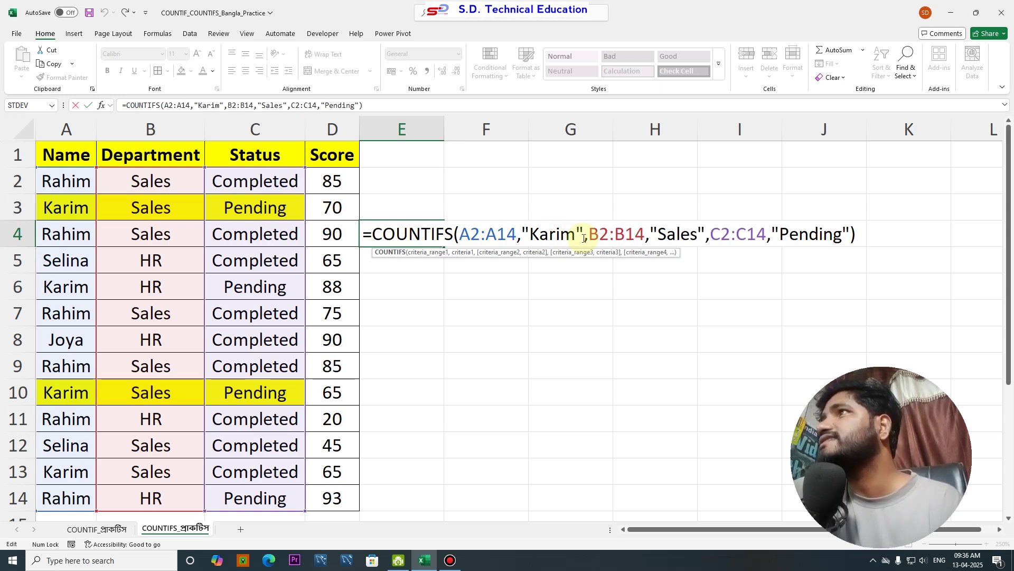
{"action": "left_click", "coordinate": [857, 233]}
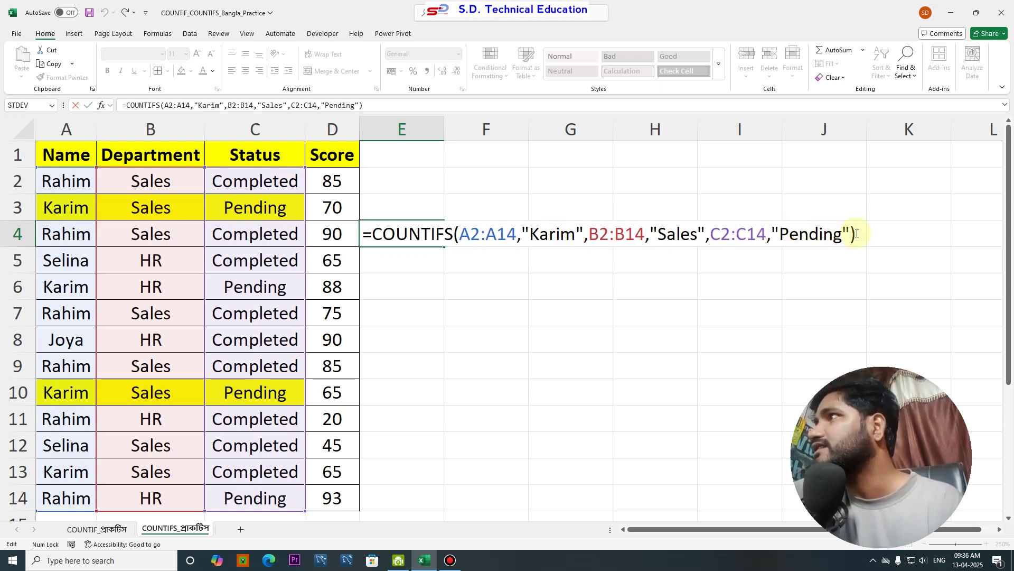
{"action": "key", "text": "Return"}
On the COUNTIF practice sheet, replace the quoted name in C4's COUNTIF formula with a reference to cell E1
{"action": "left_click", "coordinate": [95, 528]}
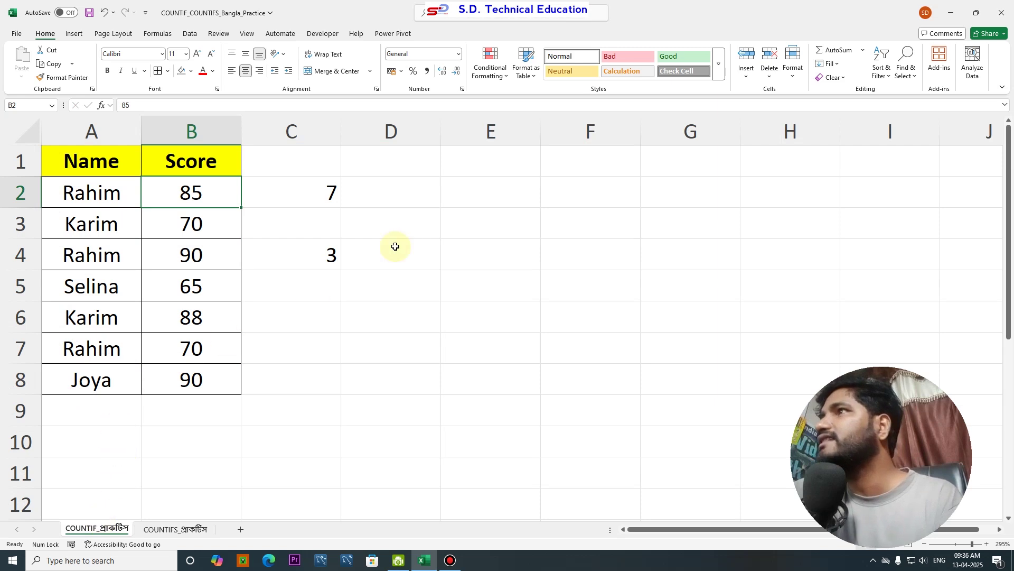
{"action": "left_click", "coordinate": [305, 252]}
{"action": "double_click", "coordinate": [327, 253]}
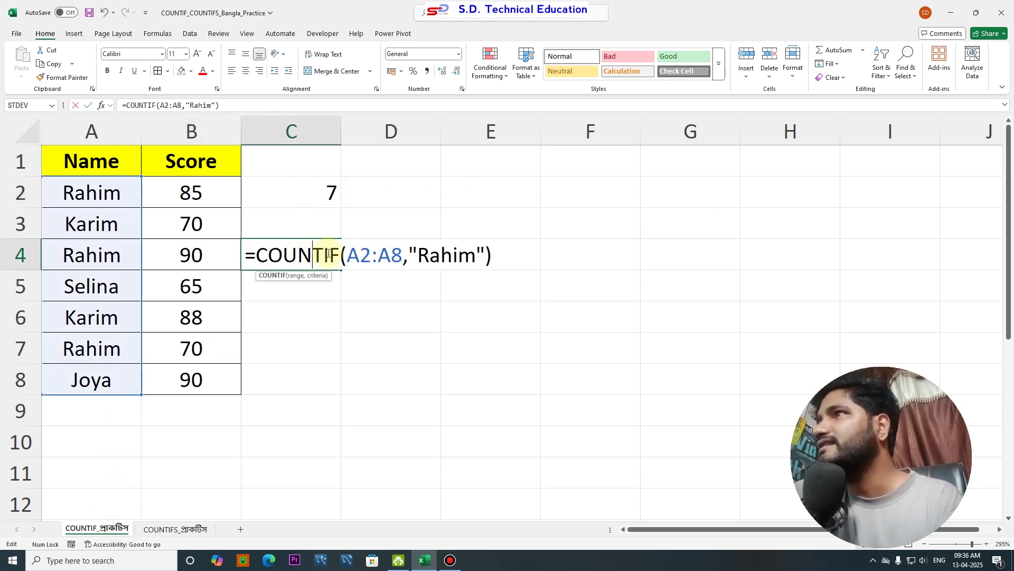
{"action": "left_click", "coordinate": [483, 261]}
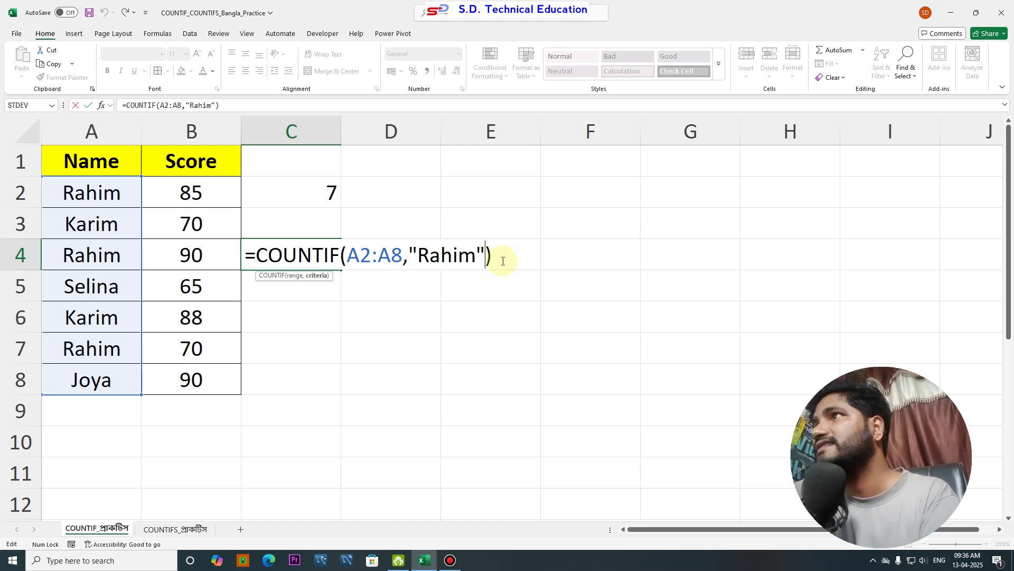
{"action": "key", "text": "BackSpace"}
{"action": "key", "text": "BackSpace"}
{"action": "key", "text": "BackSpace"}
{"action": "key", "text": "BackSpace"}
{"action": "key", "text": "BackSpace"}
{"action": "key", "text": "BackSpace"}
{"action": "key", "text": "BackSpace"}
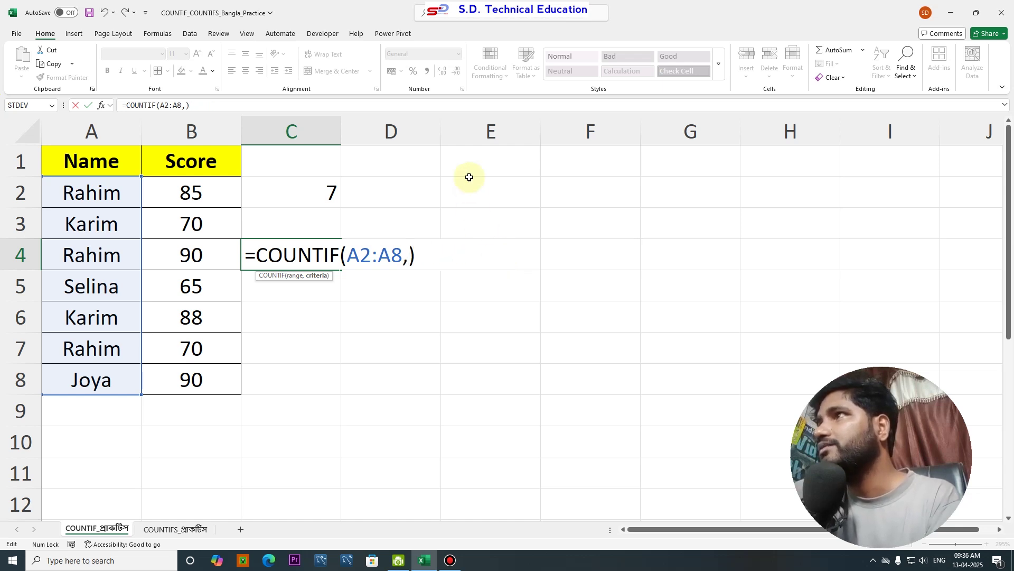
{"action": "left_click", "coordinate": [495, 165]}
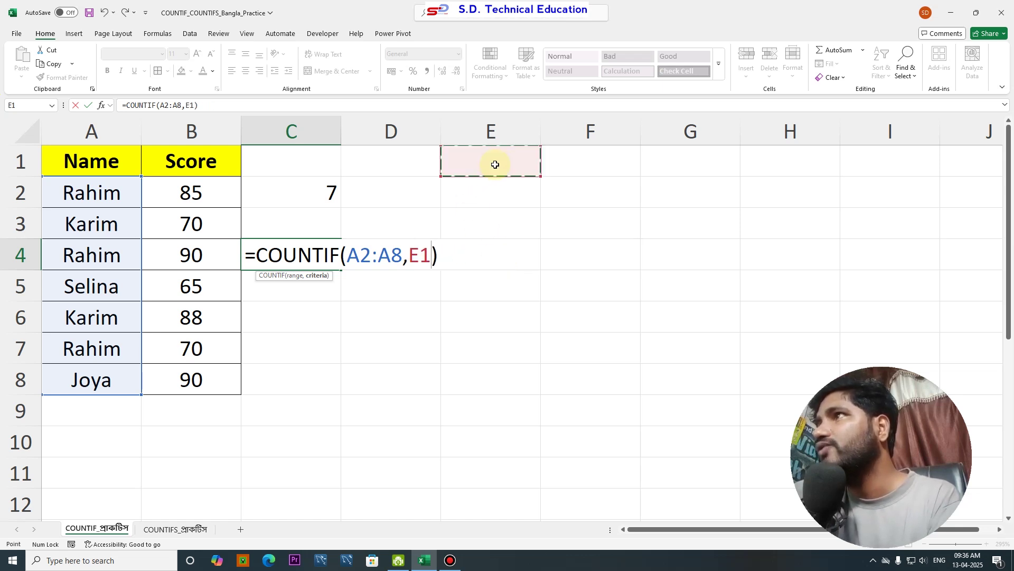
{"action": "left_click", "coordinate": [438, 261]}
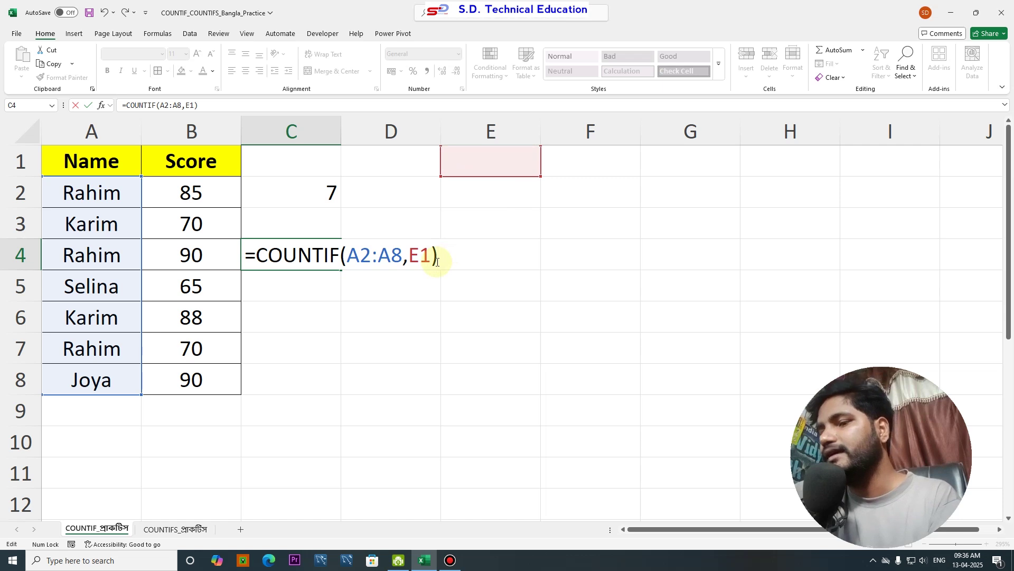
{"action": "key", "text": "Return"}
{"action": "left_click", "coordinate": [324, 255]}
Enter the name from cell A3 in cell E1 as the criterion for the COUNTIF formula
{"action": "left_click", "coordinate": [497, 161]}
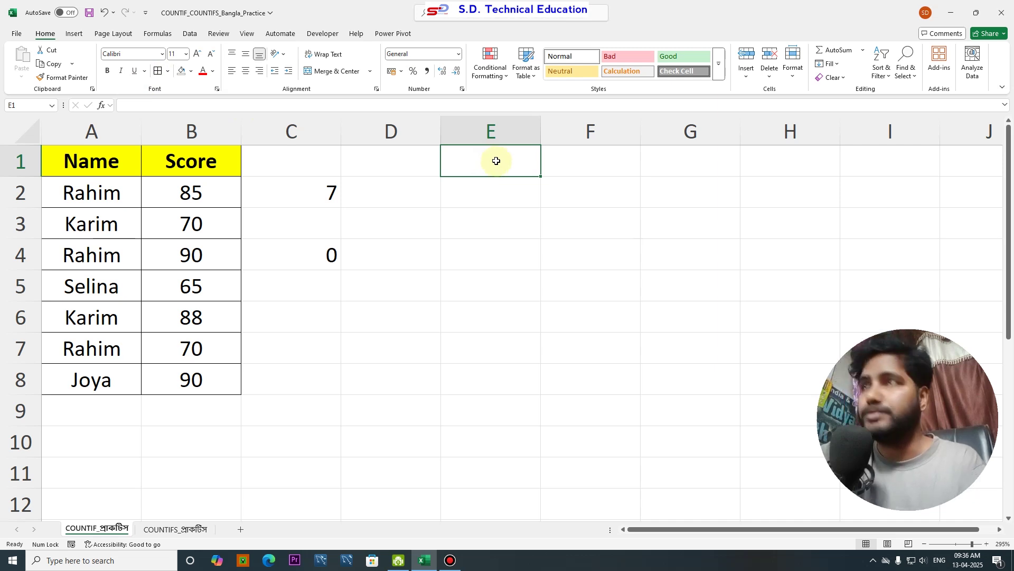
{"action": "type", "text": "Kari"}
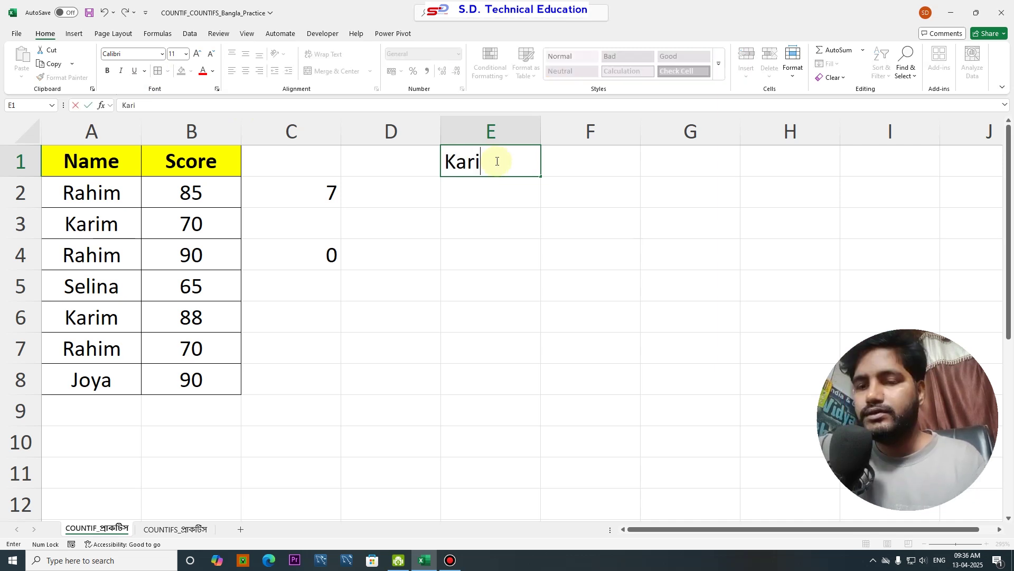
{"action": "type", "text": "m"}
{"action": "key", "text": "Return"}
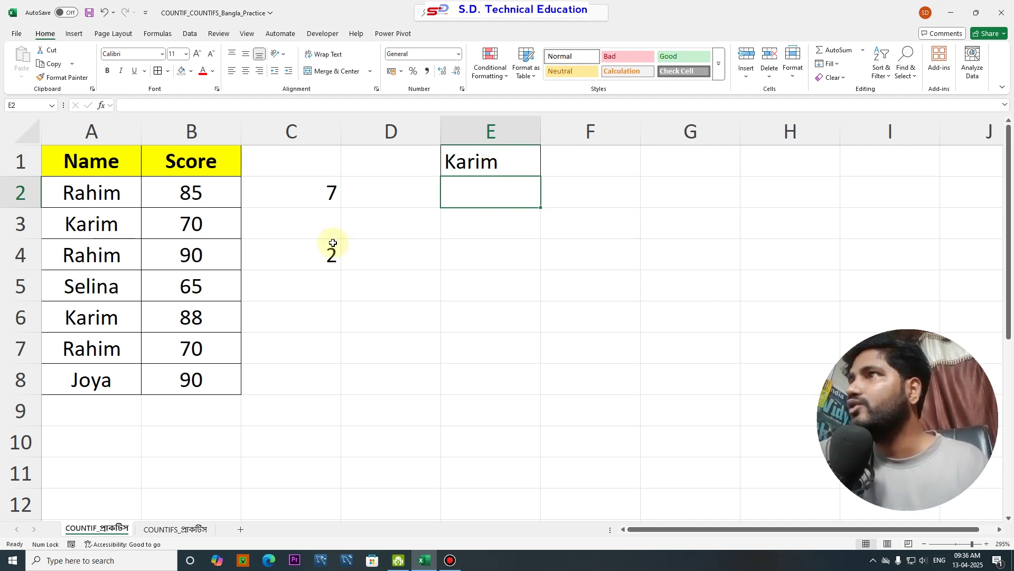
Review how the COUNTIF formula in C4 refers to range A2:A8 and criterion cell E1
{"action": "left_click", "coordinate": [333, 243]}
{"action": "double_click", "coordinate": [331, 254]}
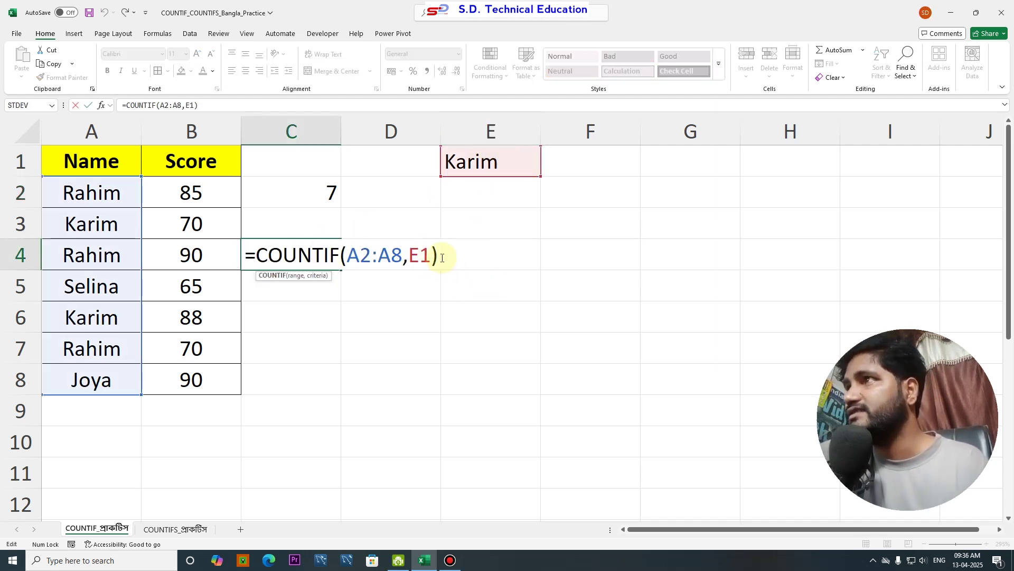
{"action": "key", "text": "Return"}
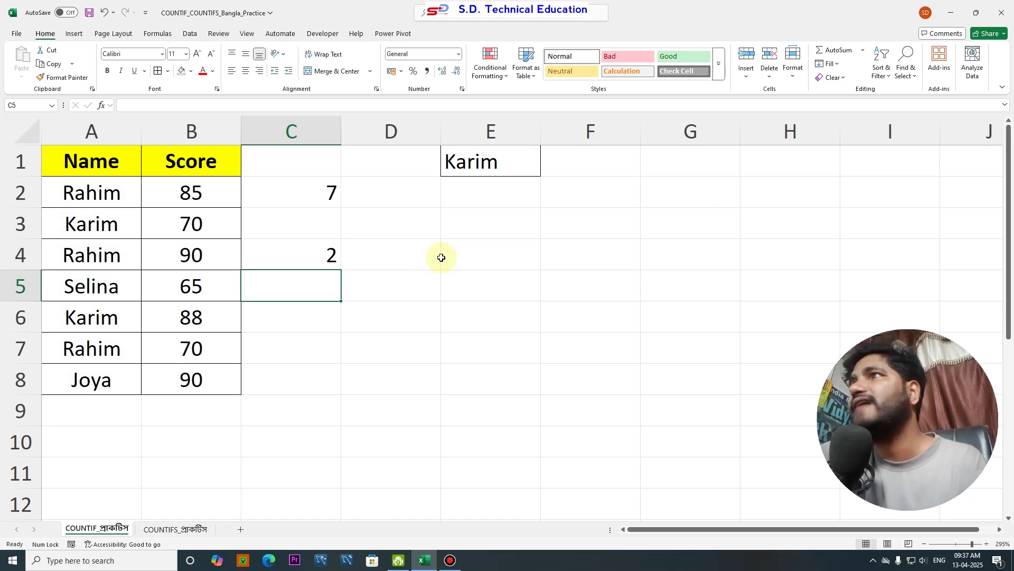